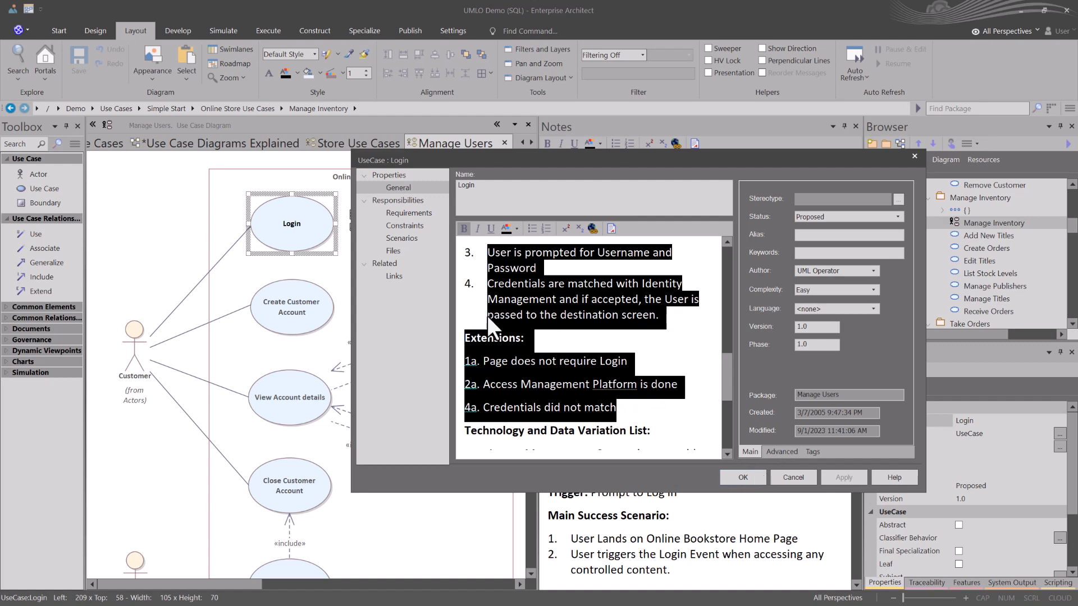
- Paste the copied Main Success Scenario and Extensions text below the existing description in Login's Basic Path scenario, and review it
left_click(402, 237)
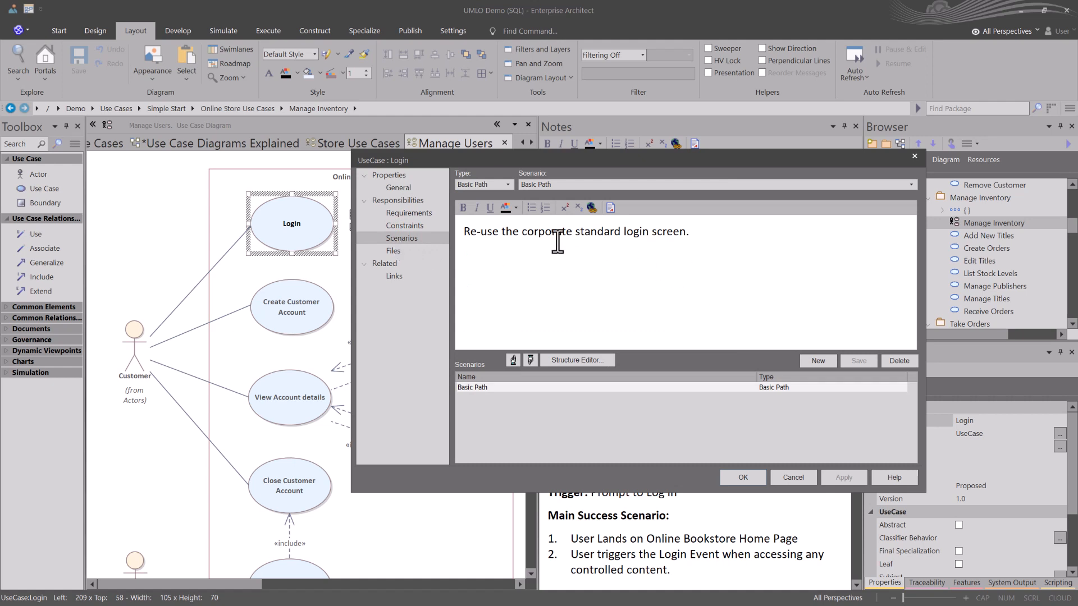
left_click(698, 232)
key("ctrl+v")
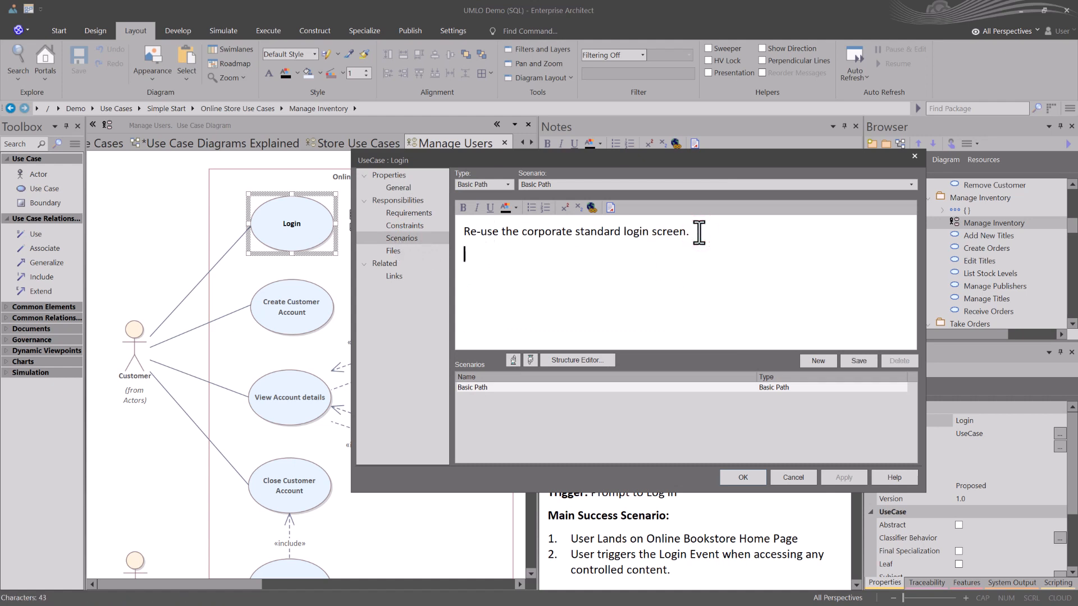
scroll(618, 280, "up", 5)
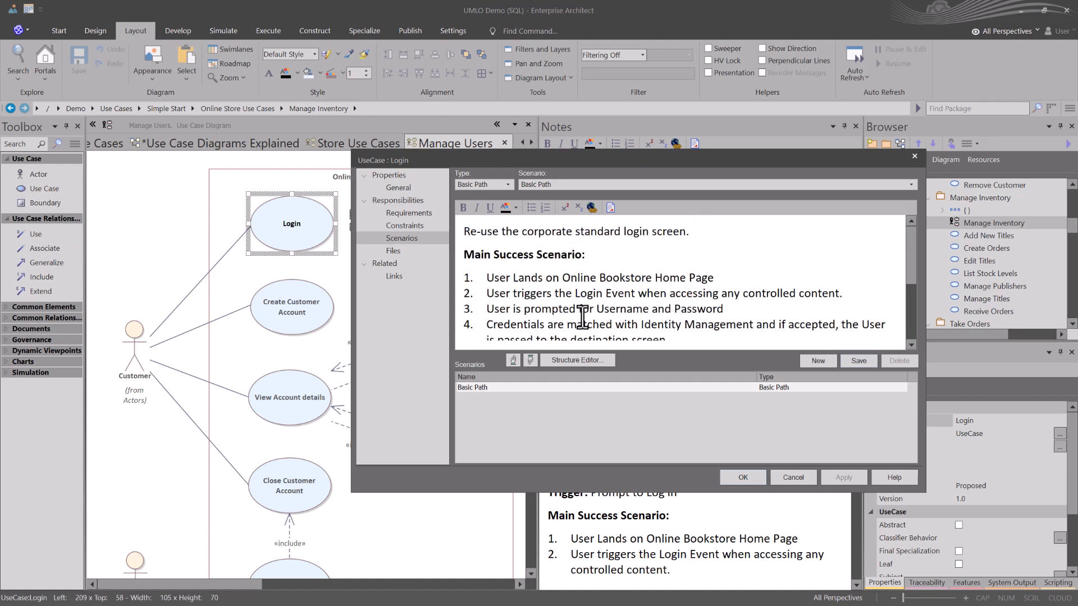
scroll(556, 304, "down", 3)
scroll(555, 293, "up", 1)
scroll(555, 293, "down", 1)
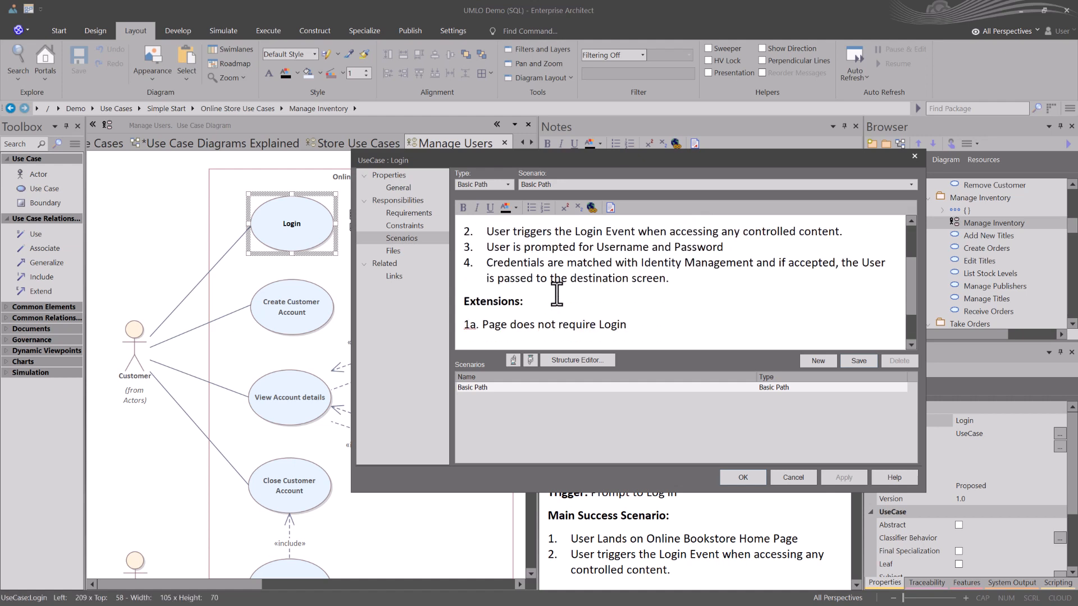
scroll(554, 295, "up", 2)
left_click_drag(494, 254, 553, 256)
scroll(558, 273, "down", 5)
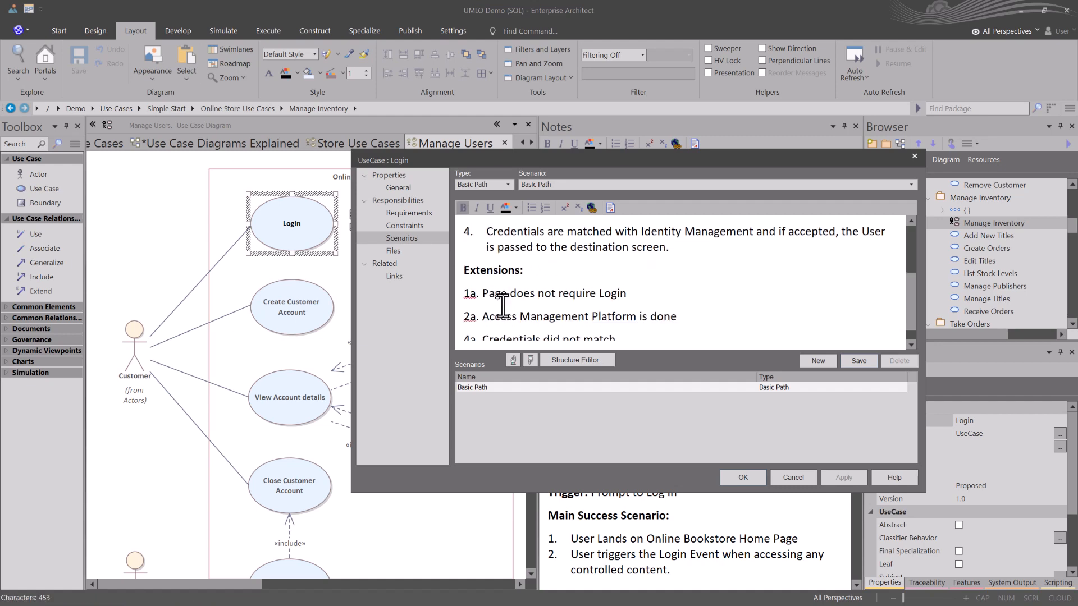
scroll(547, 303, "up", 5)
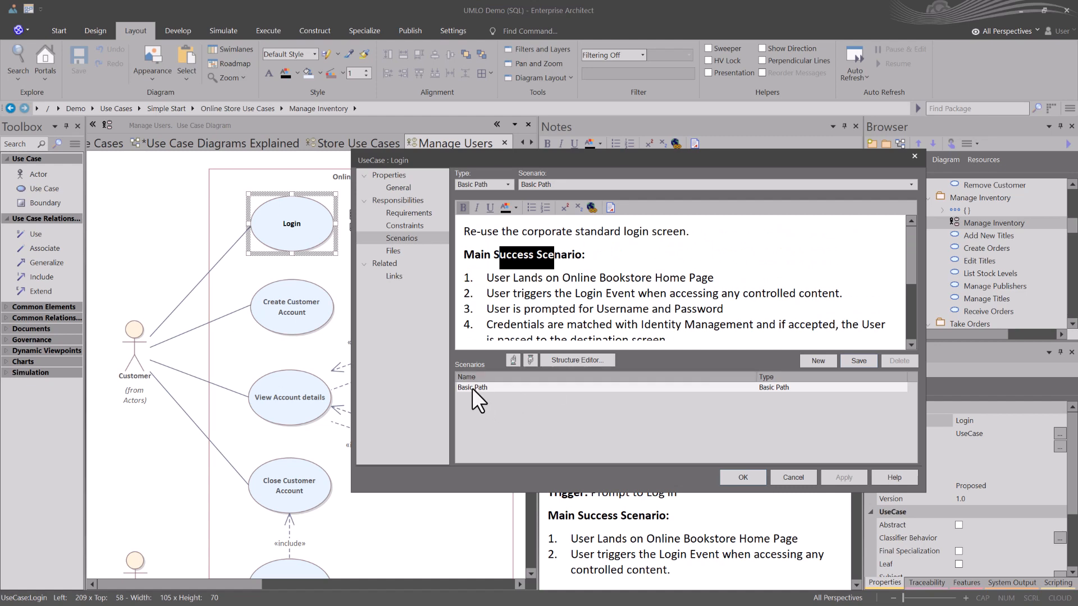
- Open the Login use case's scenarios in the Structure Editor, saving the pending changes, and find the Main Success Scenario in the notes
left_click(588, 359)
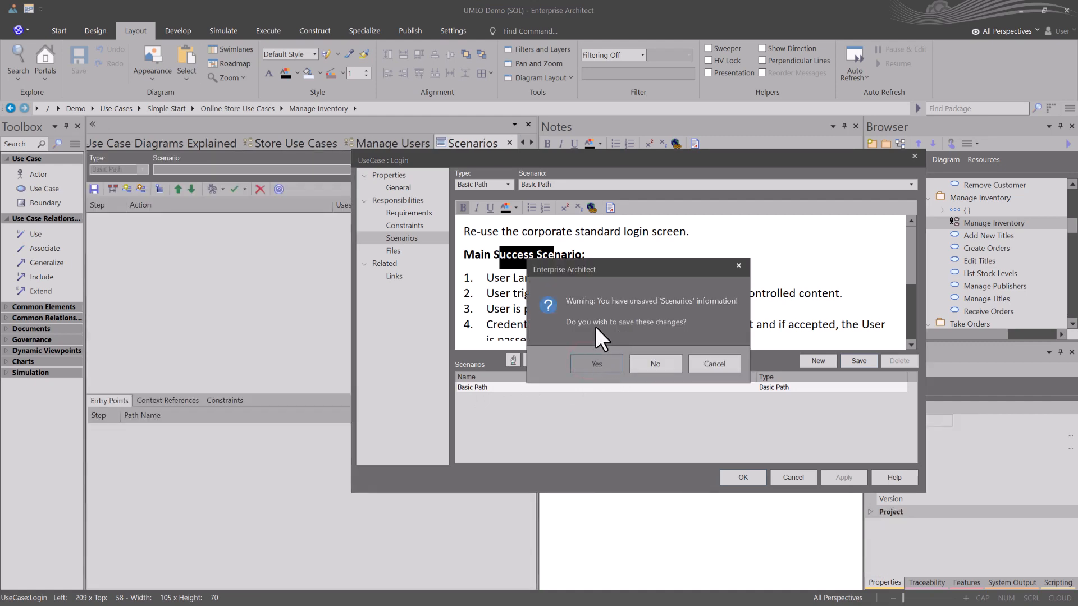
left_click(596, 365)
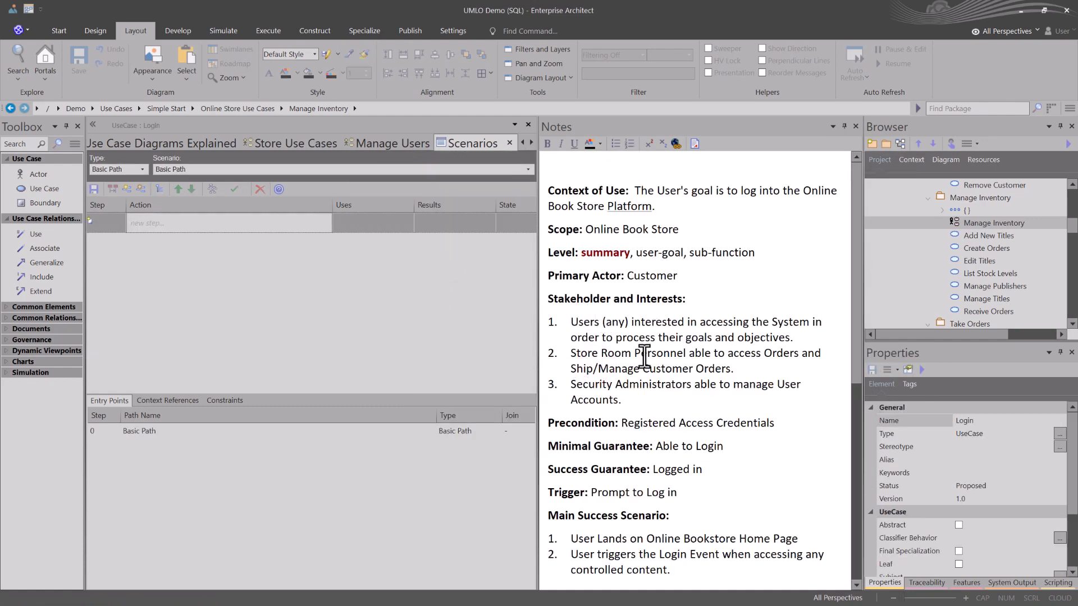
scroll(621, 367, "down", 1)
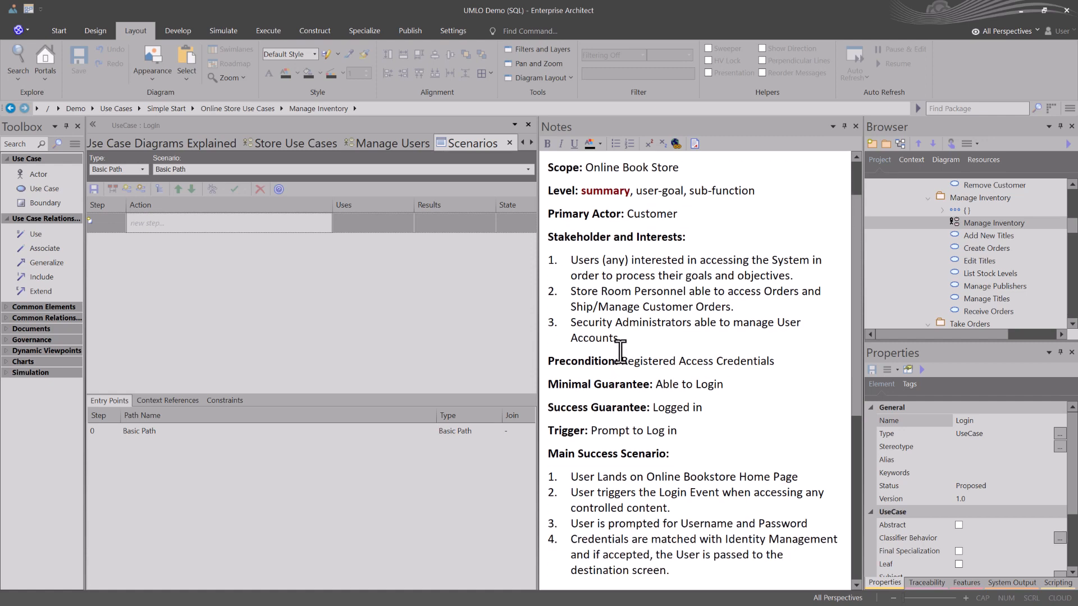
scroll(621, 316, "down", 2)
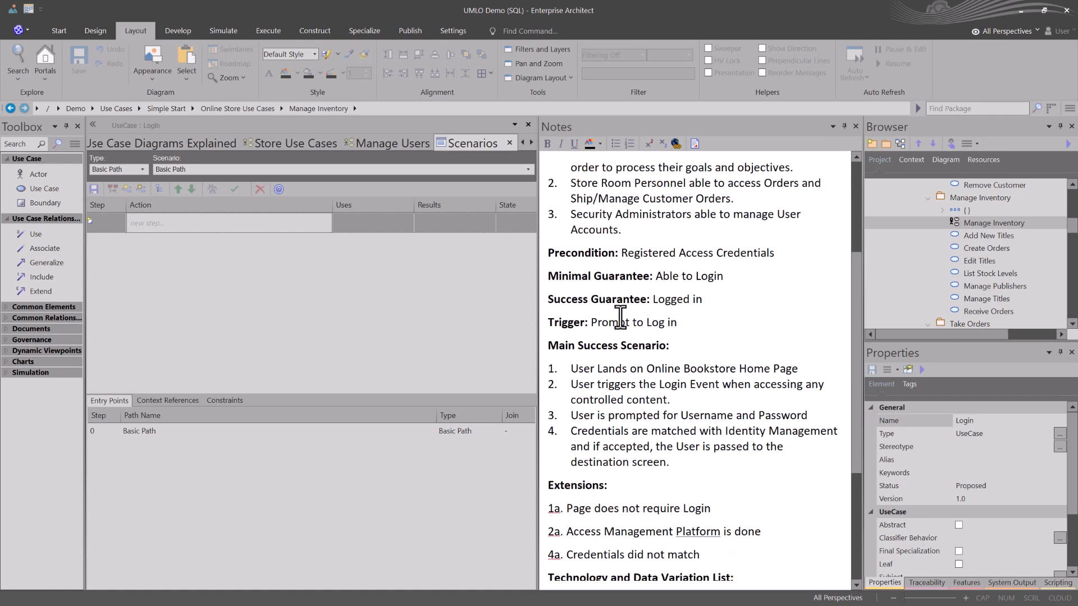
scroll(621, 316, "down", 2)
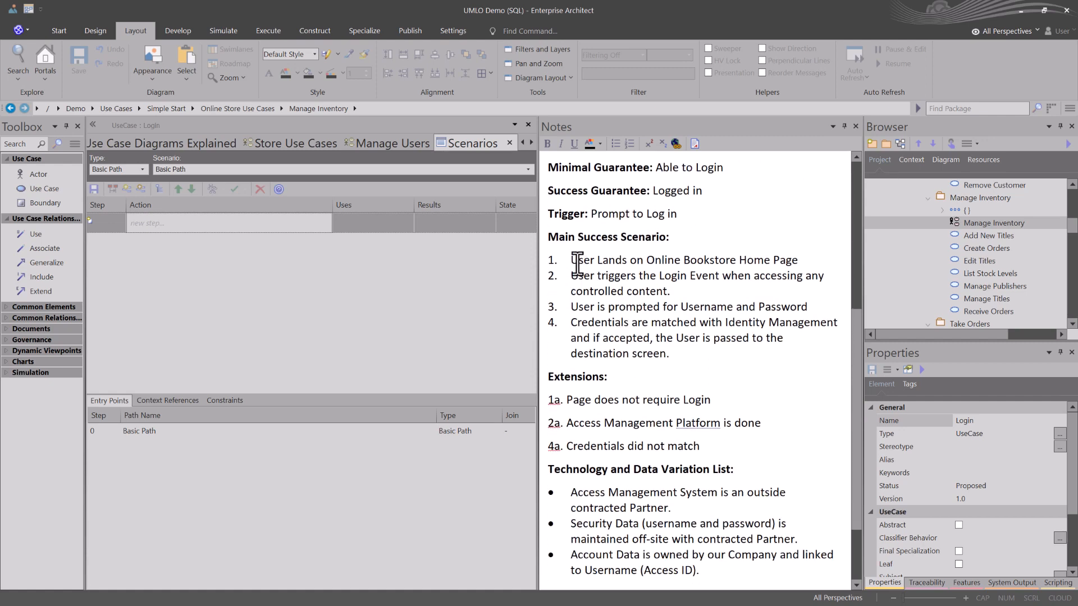
- Add "Present Home Page" as the first step of the Basic Path, based on the Main Success Scenario notes
left_click(557, 238)
left_click_drag(602, 237, 661, 348)
left_click(164, 224)
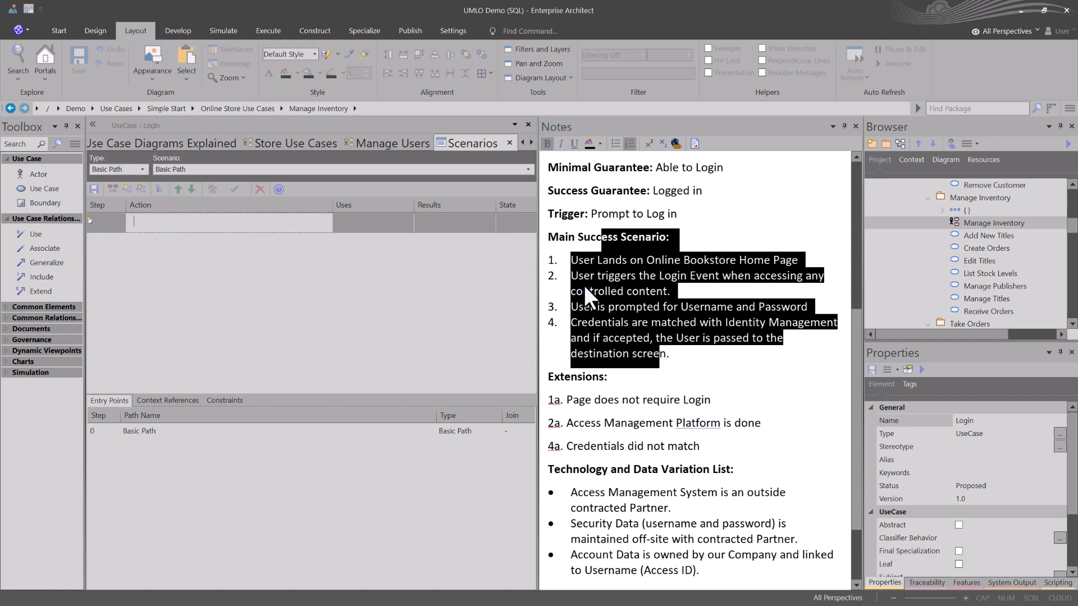
left_click(597, 276)
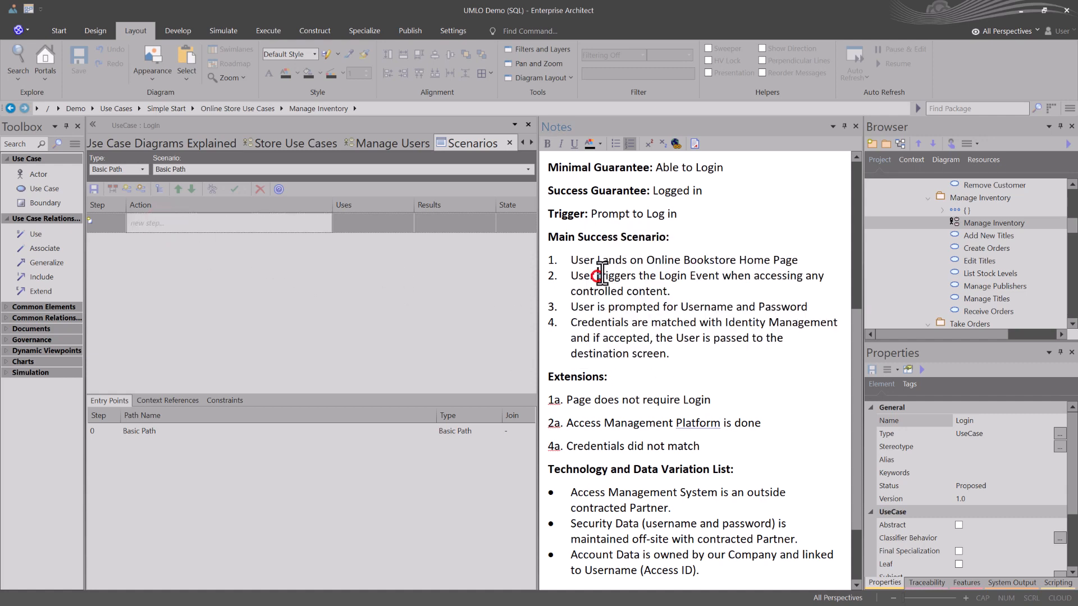
left_click(142, 223)
type("Present Home")
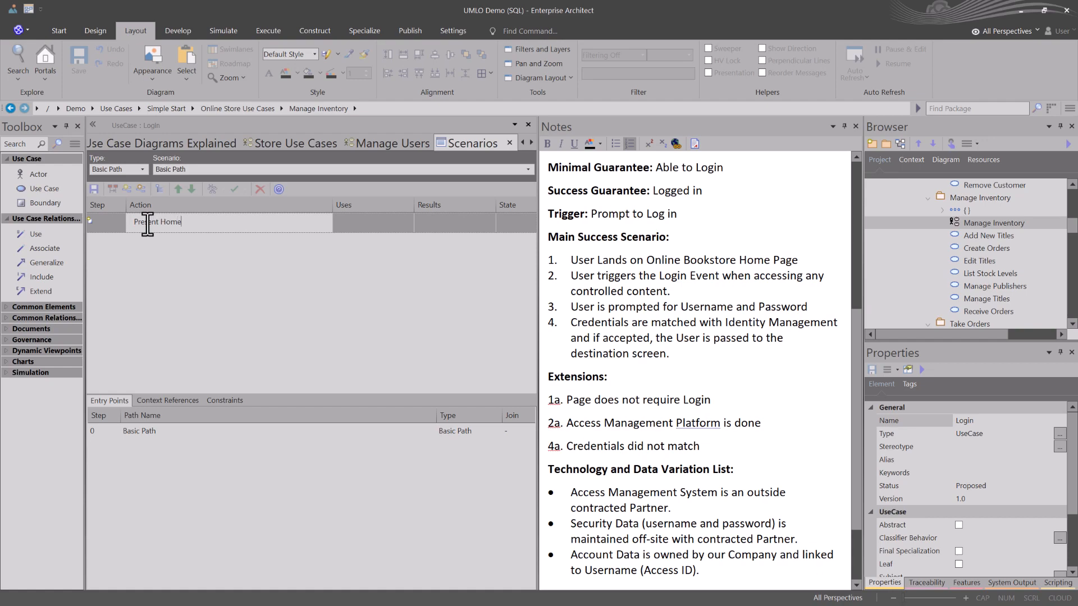
type(" Page")
key("Return")
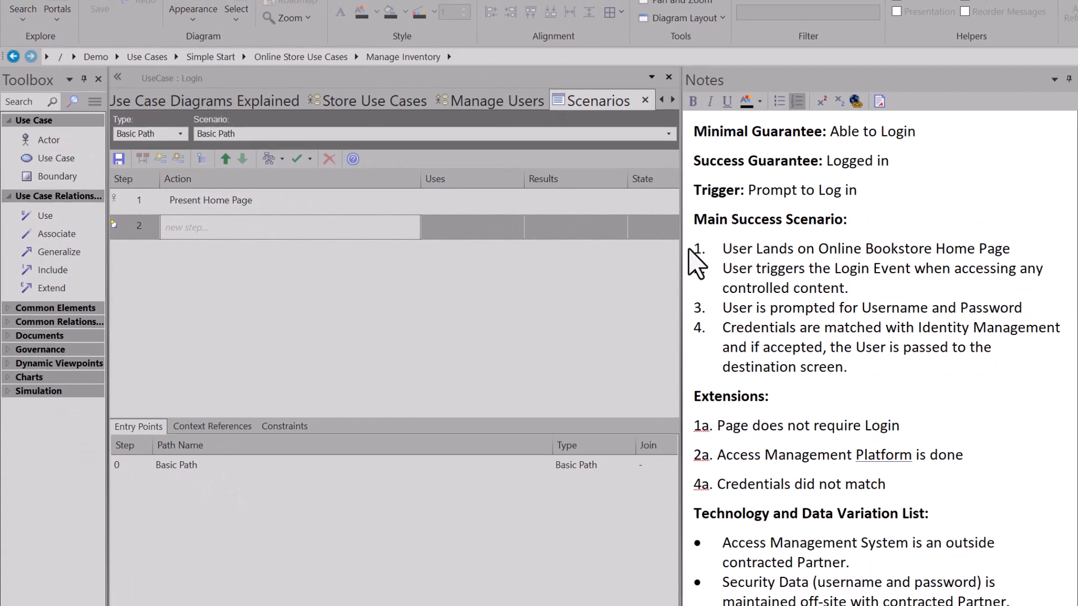
- Add "User Triggers Login" as step 2 of the Basic Path and switch it to a system step
left_click(198, 228)
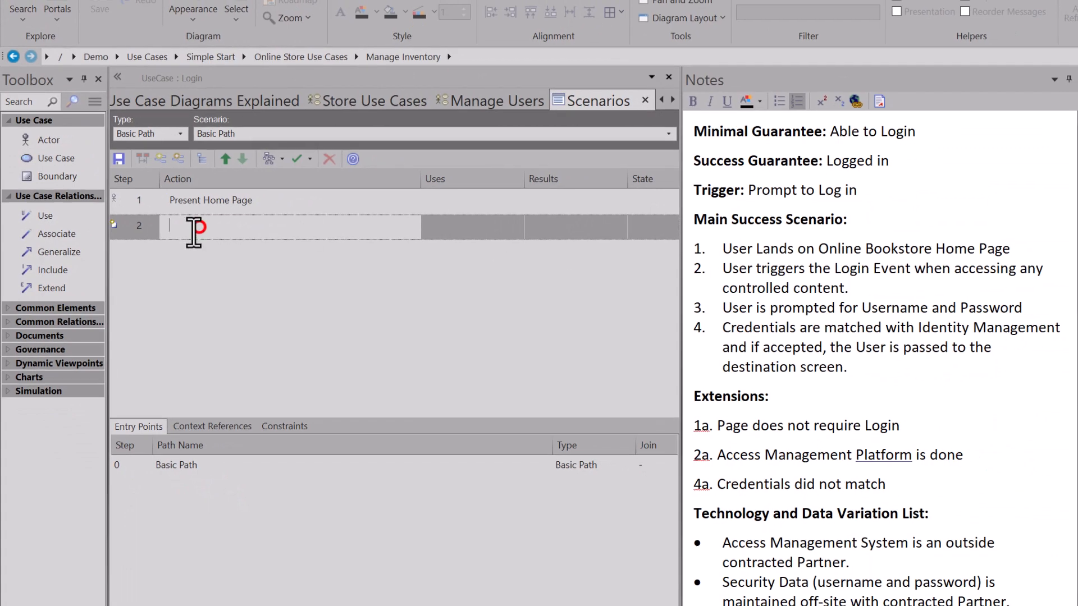
type("User triggers Login")
key("Return")
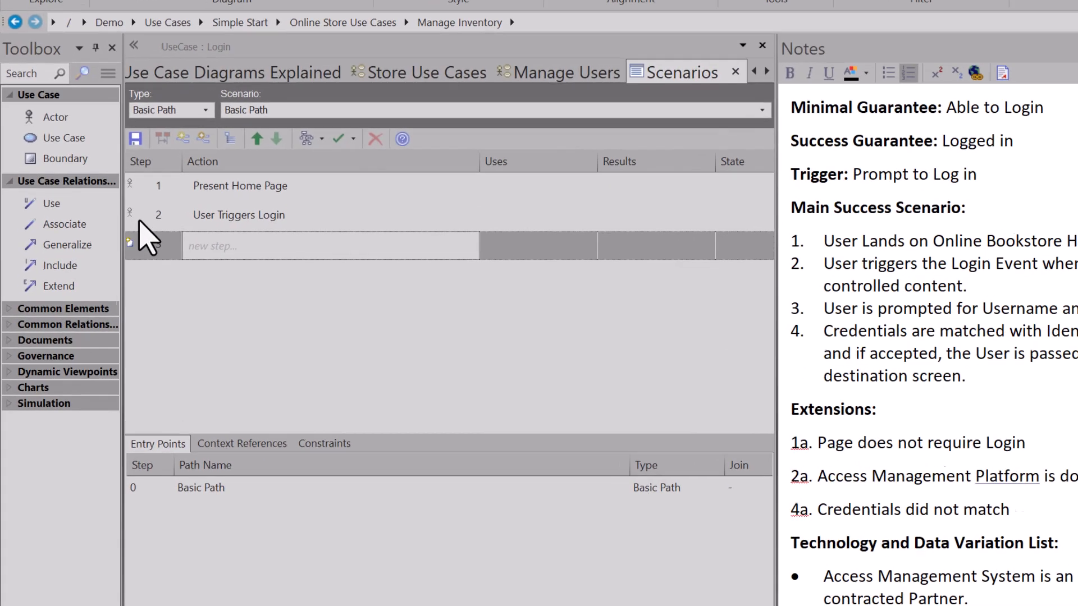
left_click(119, 227)
left_click(191, 176)
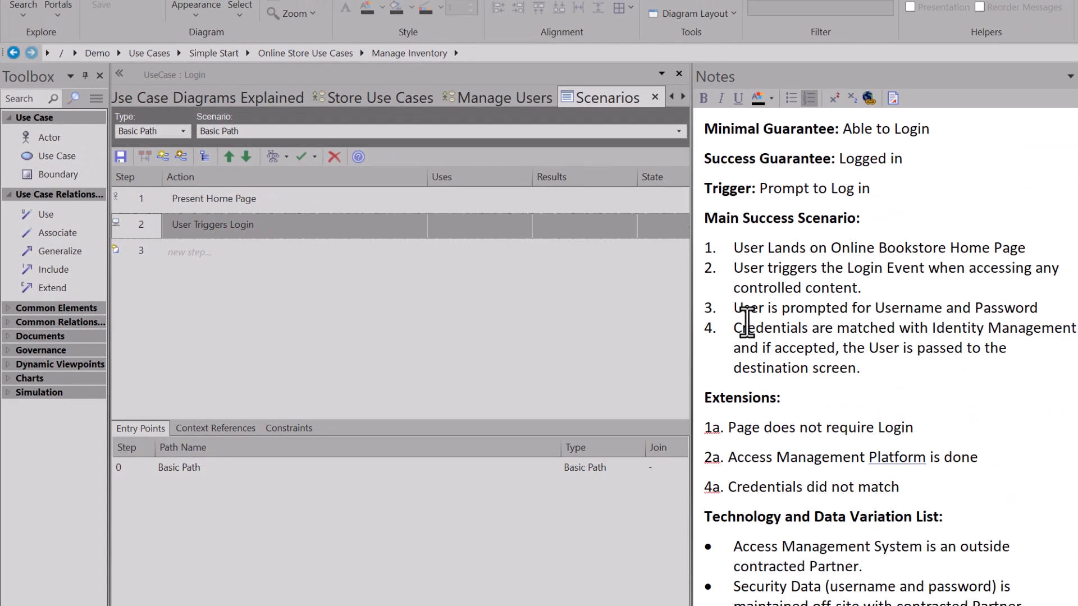
- Add "User is Prompted for UID/PW" as step 3 of the Basic Path and switch it to a system step
left_click(744, 307)
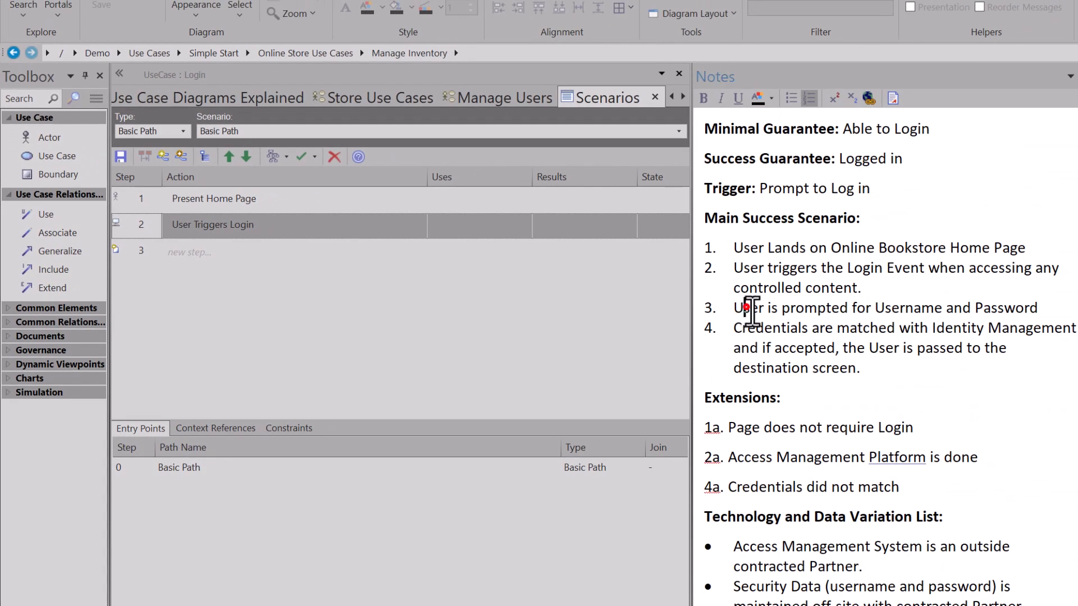
left_click_drag(1039, 308, 1025, 308)
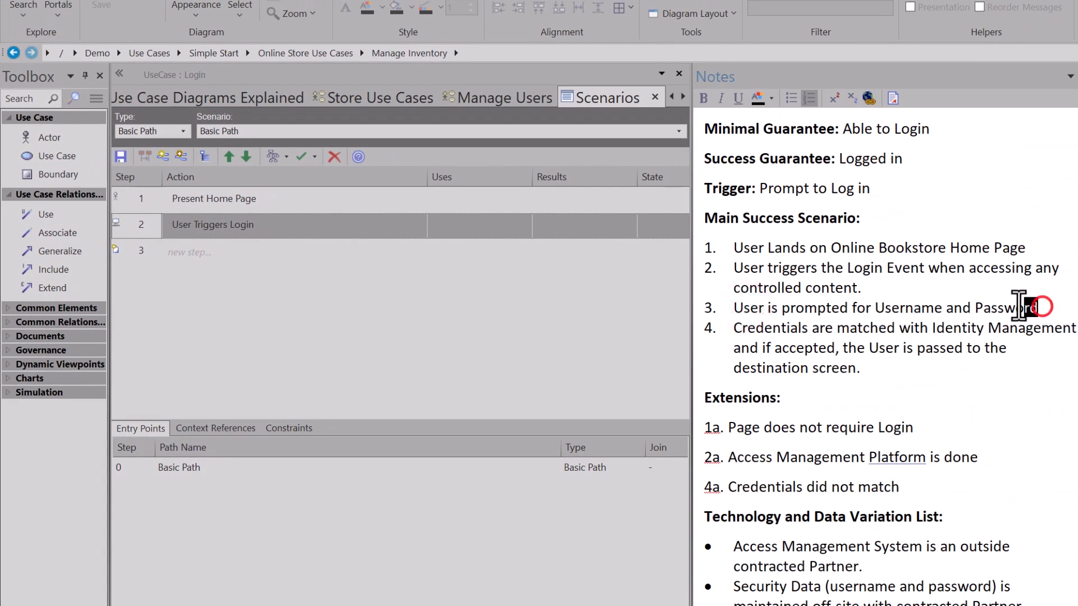
left_click(200, 252)
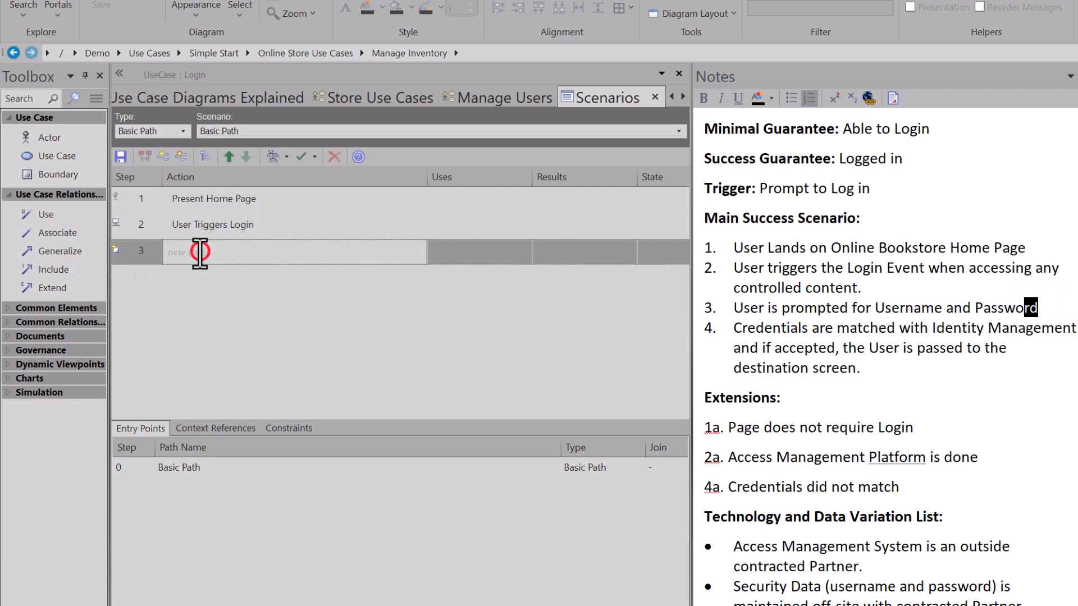
type("User is Prompted for UID/PW")
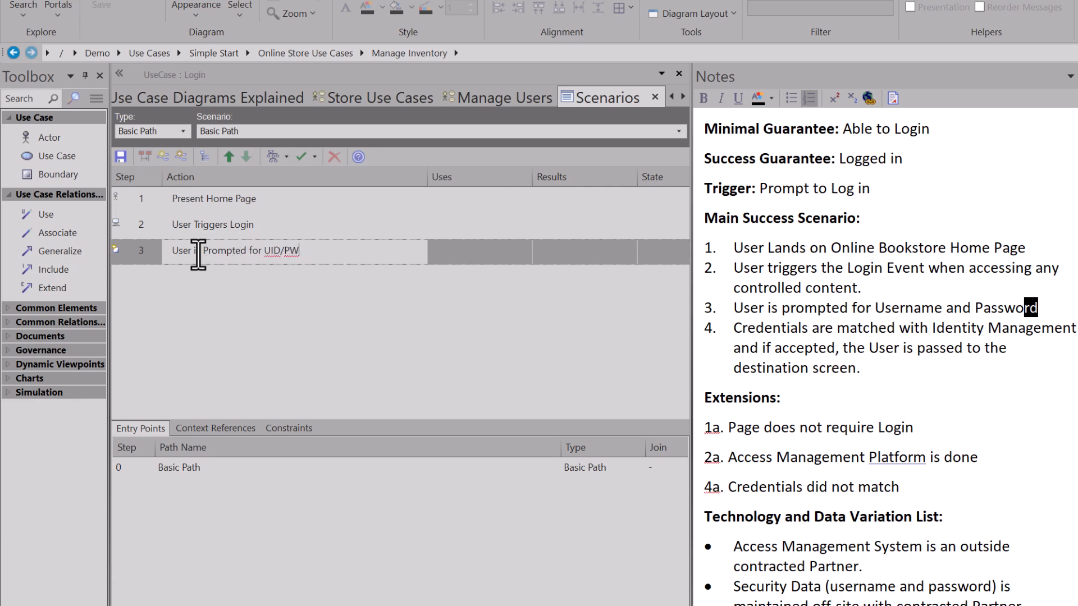
key("Return")
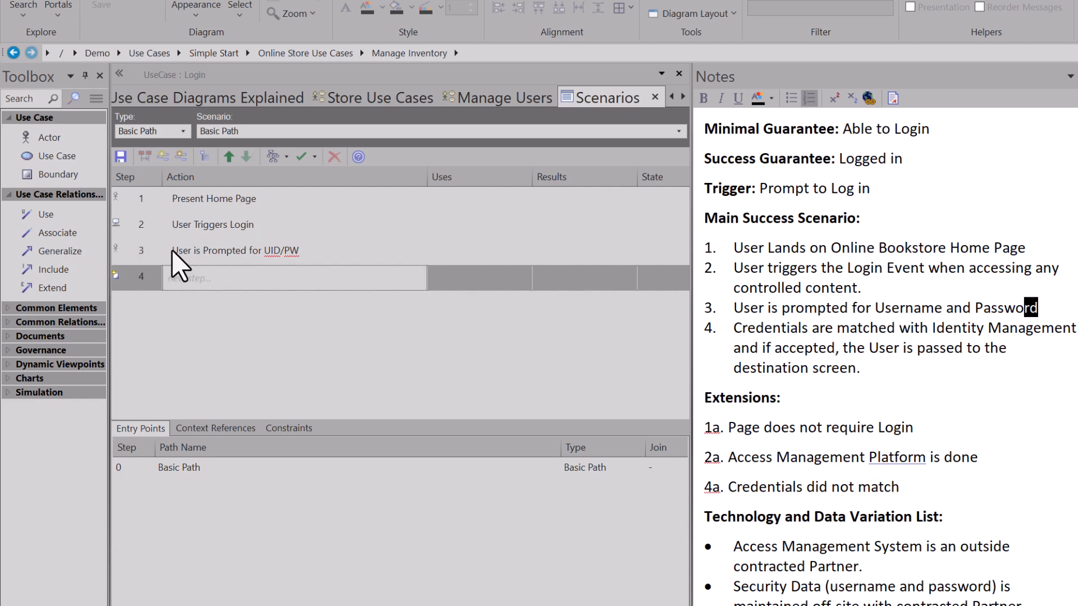
left_click(118, 253)
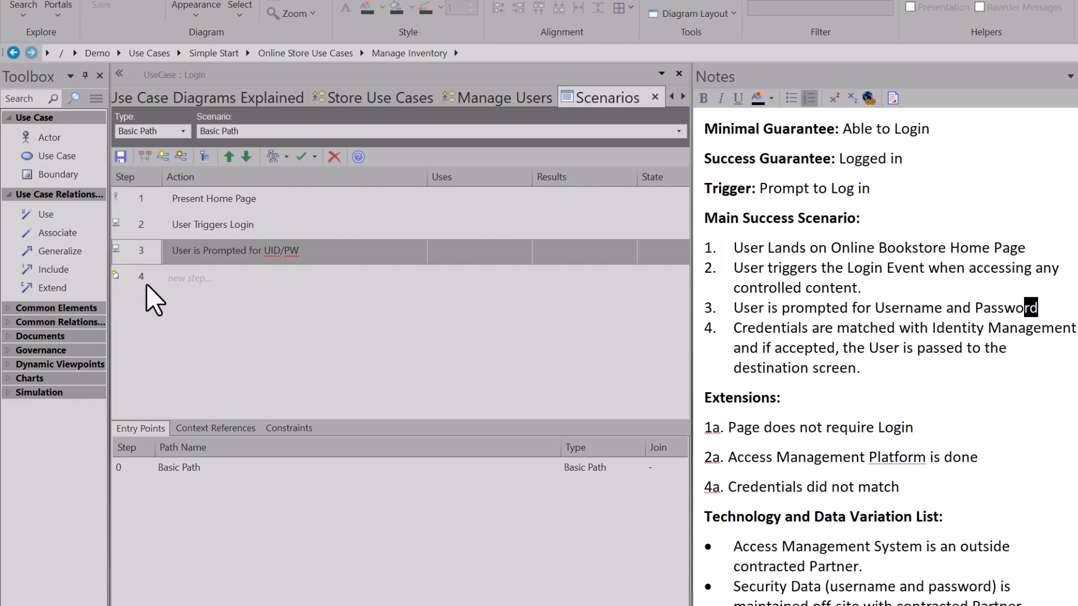
- Add "User Enters UID/PW" as step 4 of the Basic Path, keeping it a user step
left_click(186, 279)
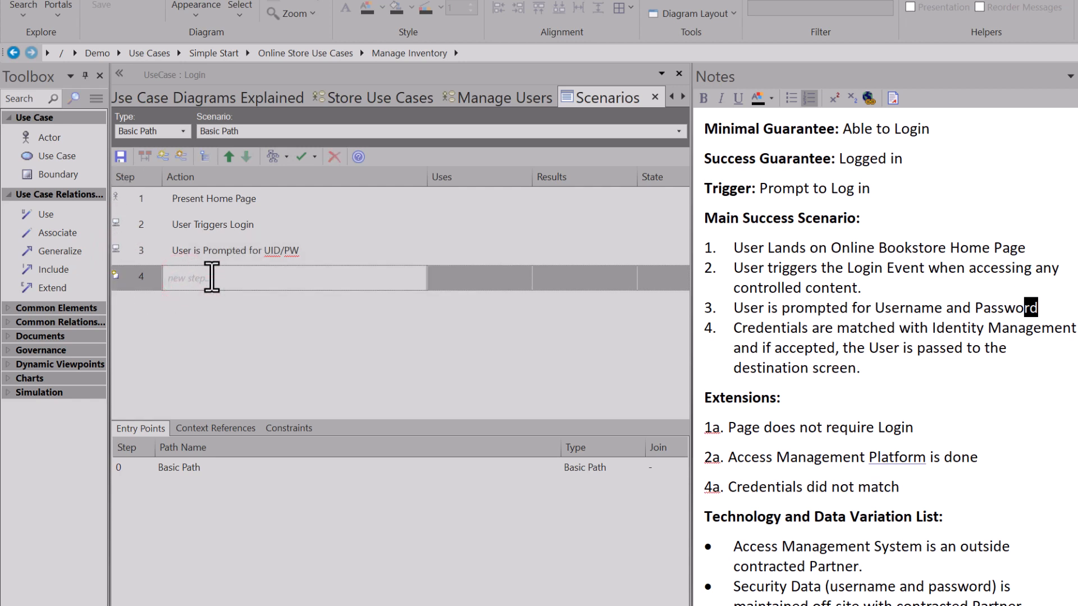
left_click(209, 275)
type("User Enters UID/PW")
key("Return")
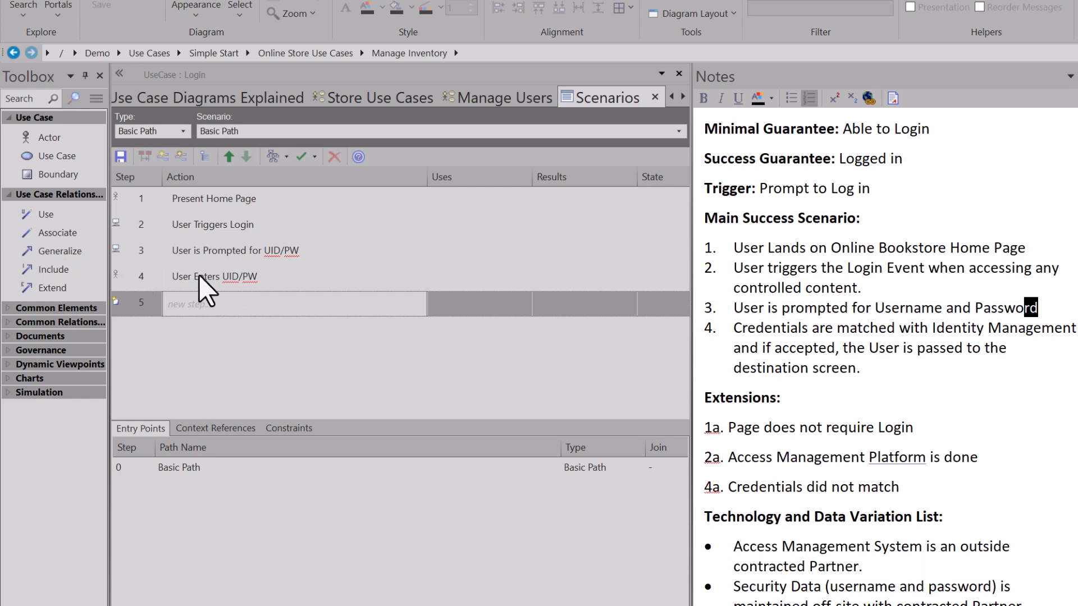
- Add "Credentials are validated" as step 5 of the Basic Path and make it a system step
left_click(761, 339)
left_click(222, 311)
type("Credentials are validated")
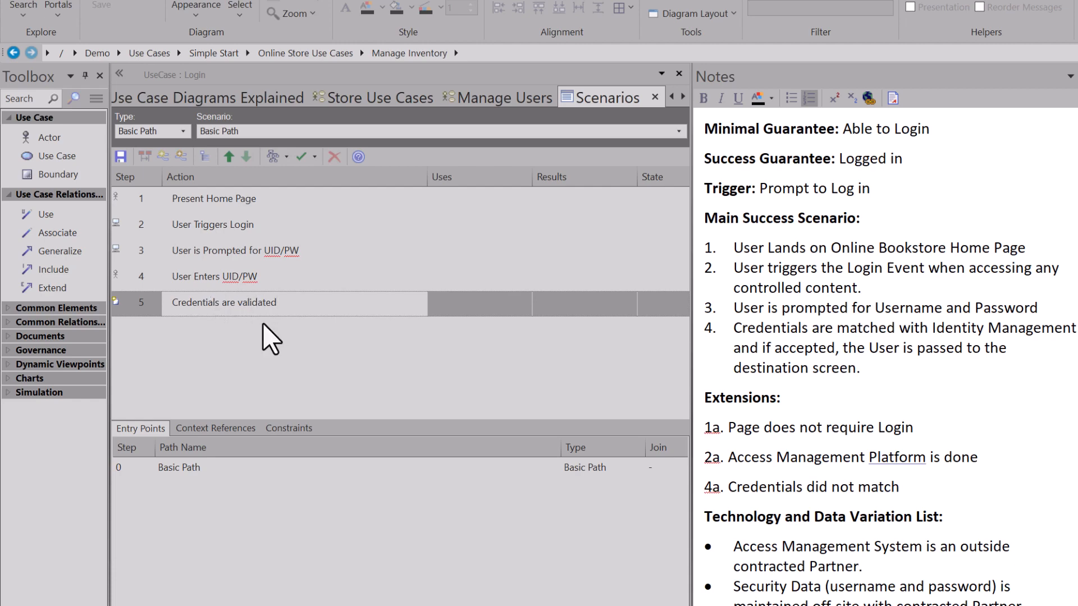
key("Return")
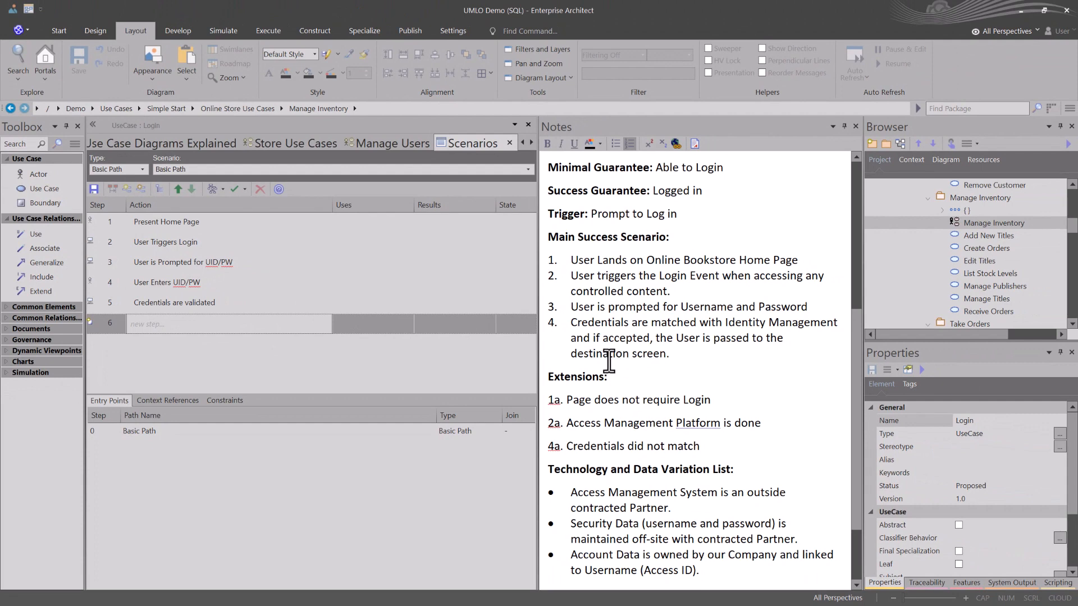
- Add an exception path named "Credentials did not match" to the "Credentials are validated" step and select its entry point
left_click(586, 377)
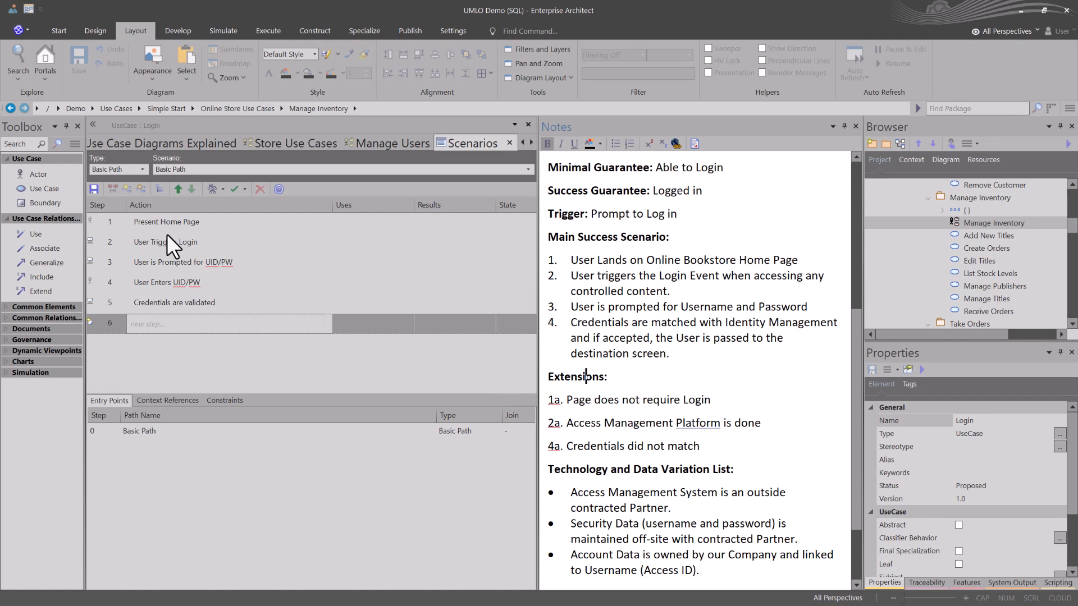
left_click(150, 242)
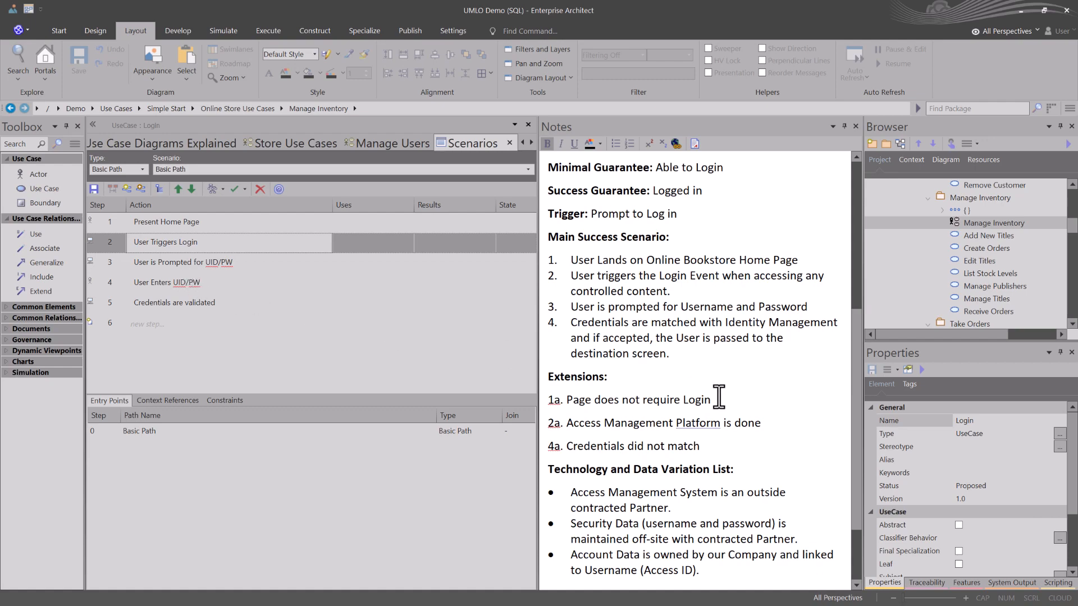
left_click(156, 303)
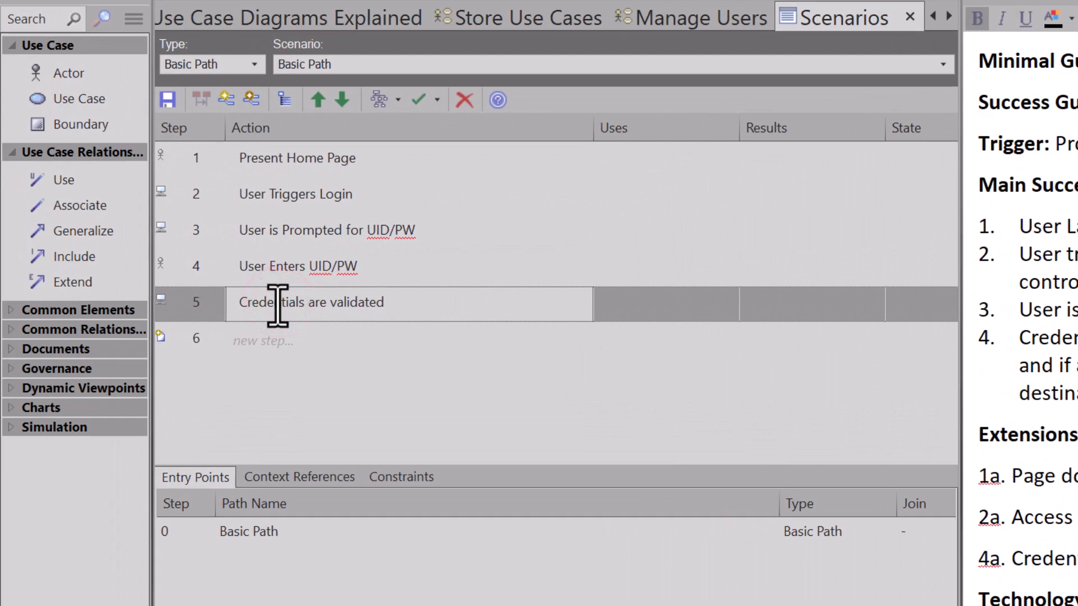
left_click(252, 100)
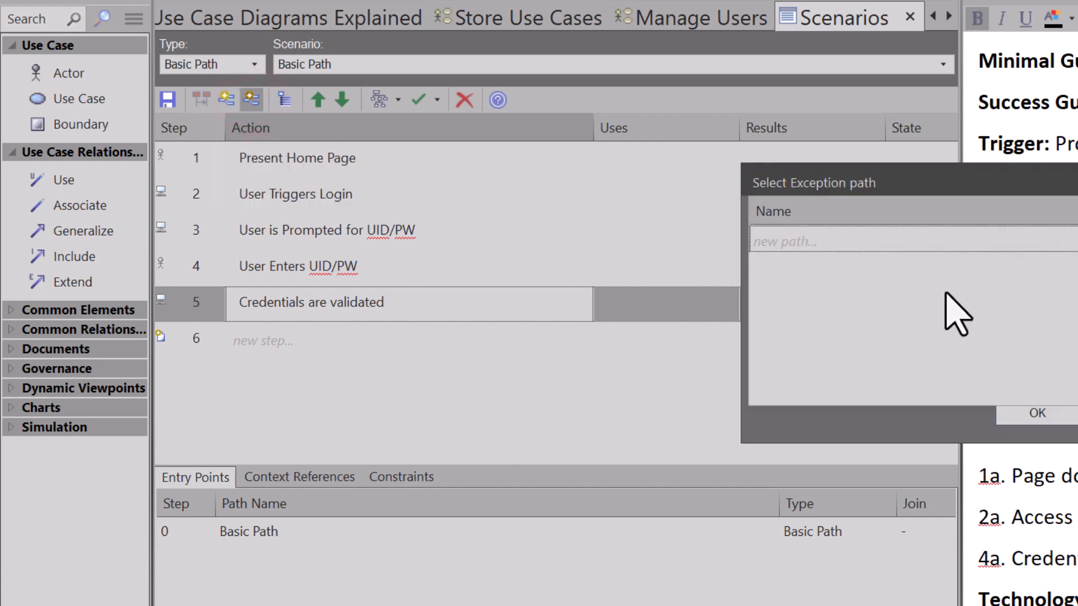
left_click(959, 241)
type("Credentials did not match")
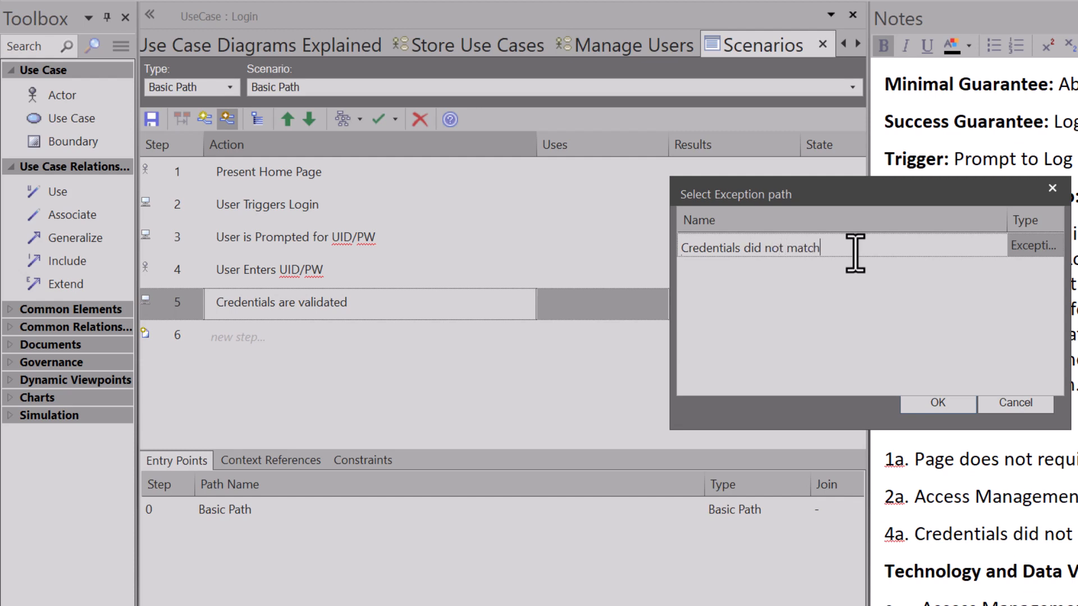
key("Return")
left_click(947, 407)
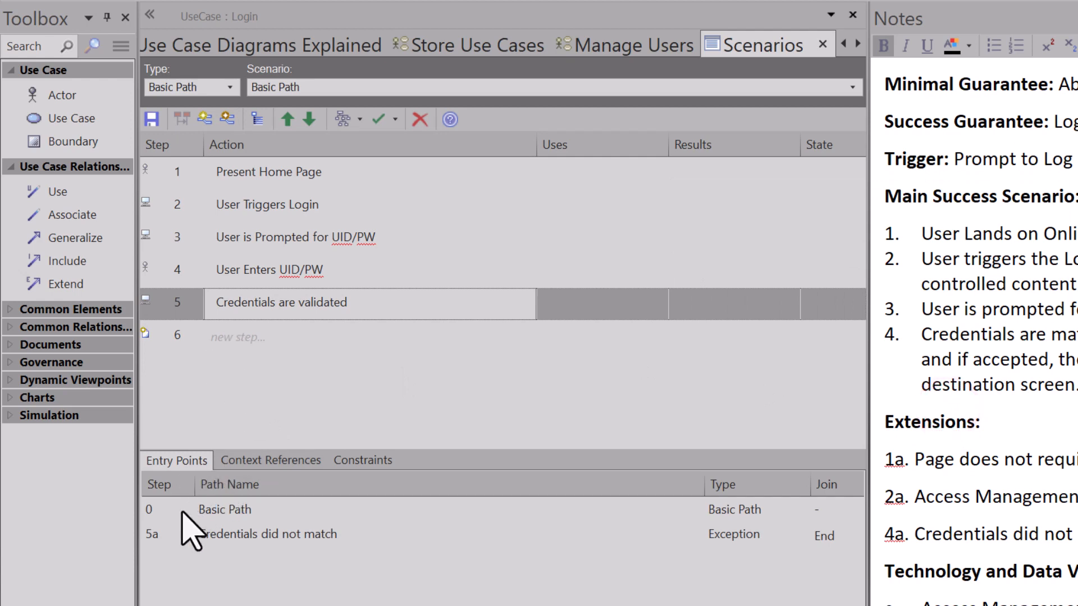
left_click(178, 534)
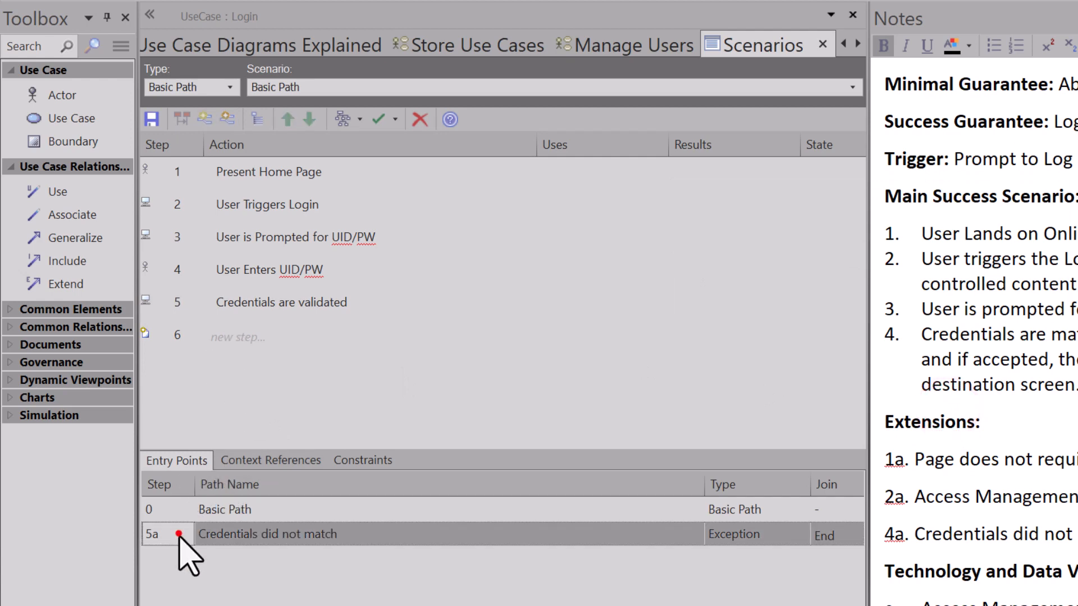
- Open the "Credentials did not match" exception path to view its empty step list, and return to the Basic Path
double_click(247, 536)
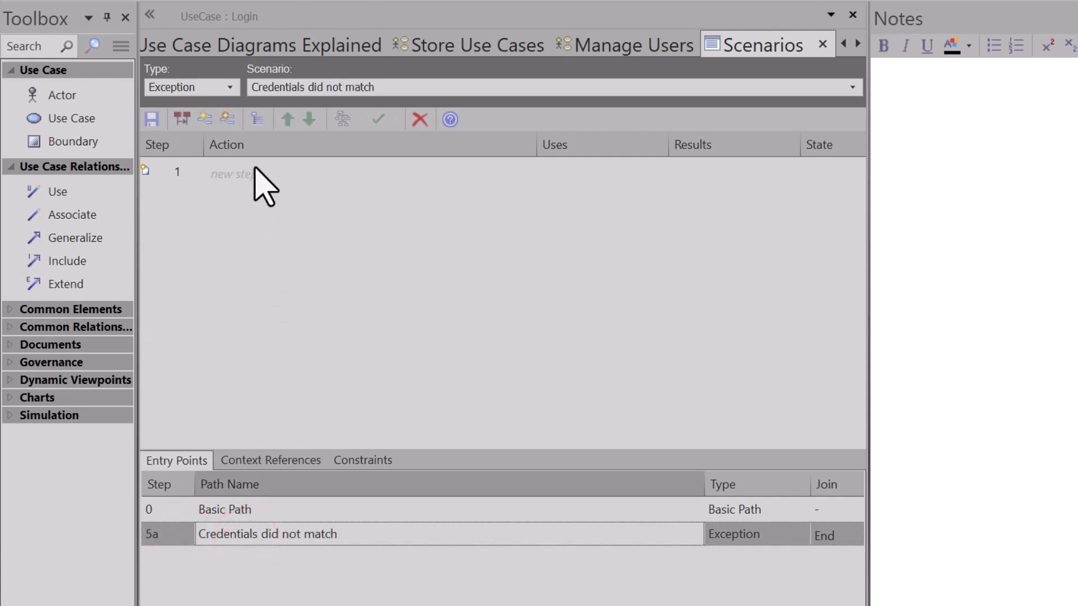
left_click(220, 174)
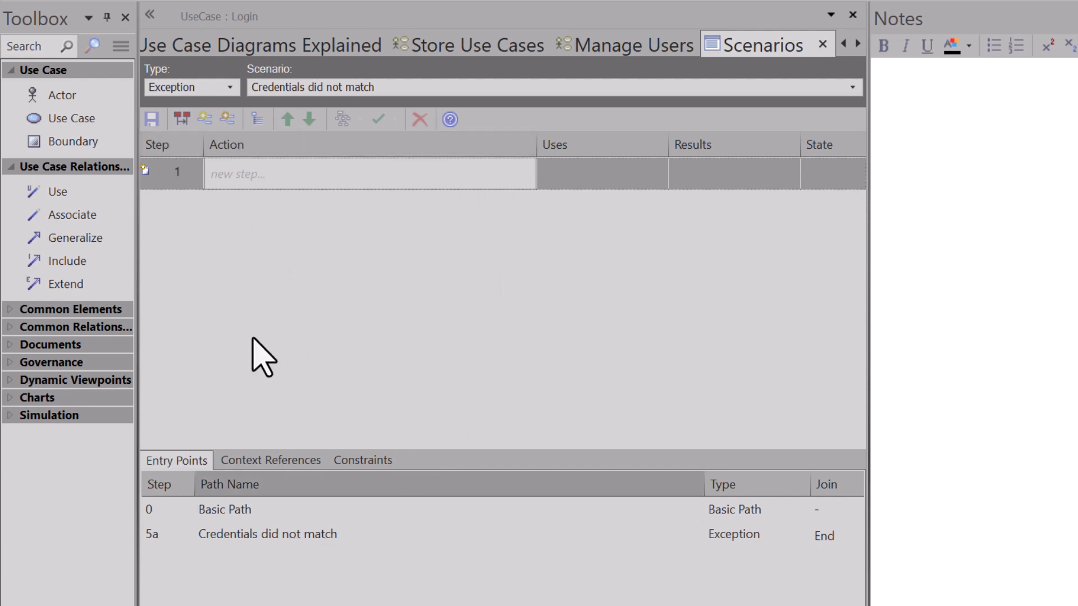
left_click(228, 508)
double_click(228, 508)
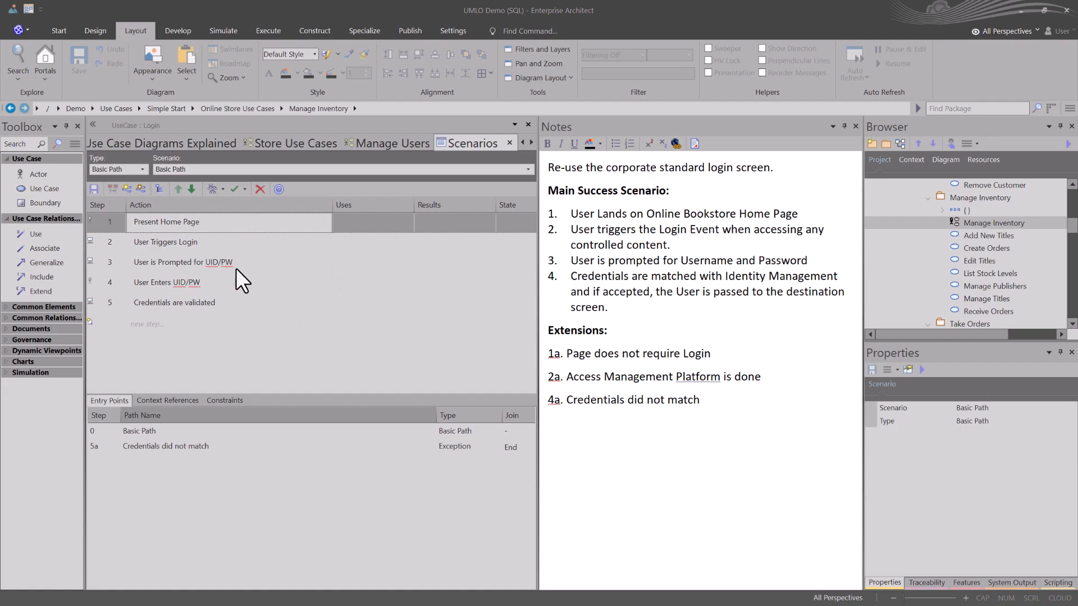
- Generate an Activity diagram from the Login use case's scenario steps using the plain Activity option
left_click(219, 190)
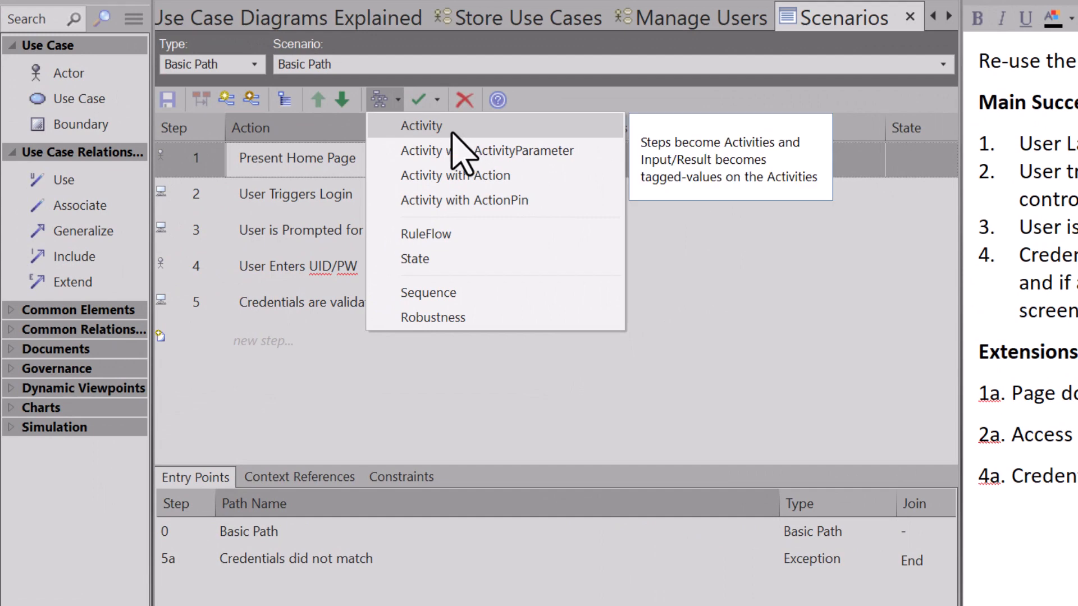
left_click(446, 126)
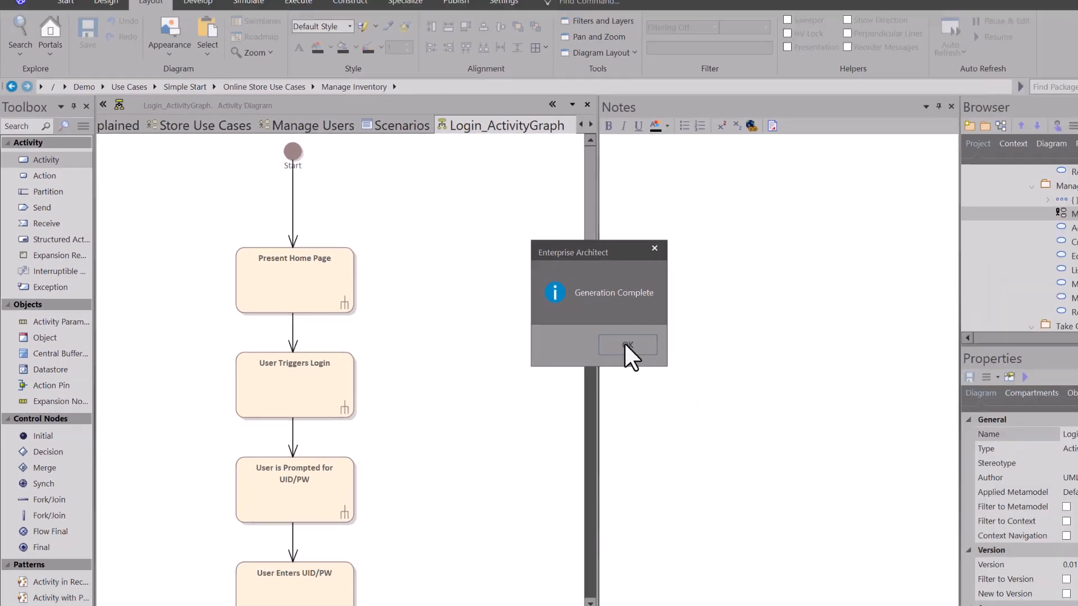
left_click(960, 368)
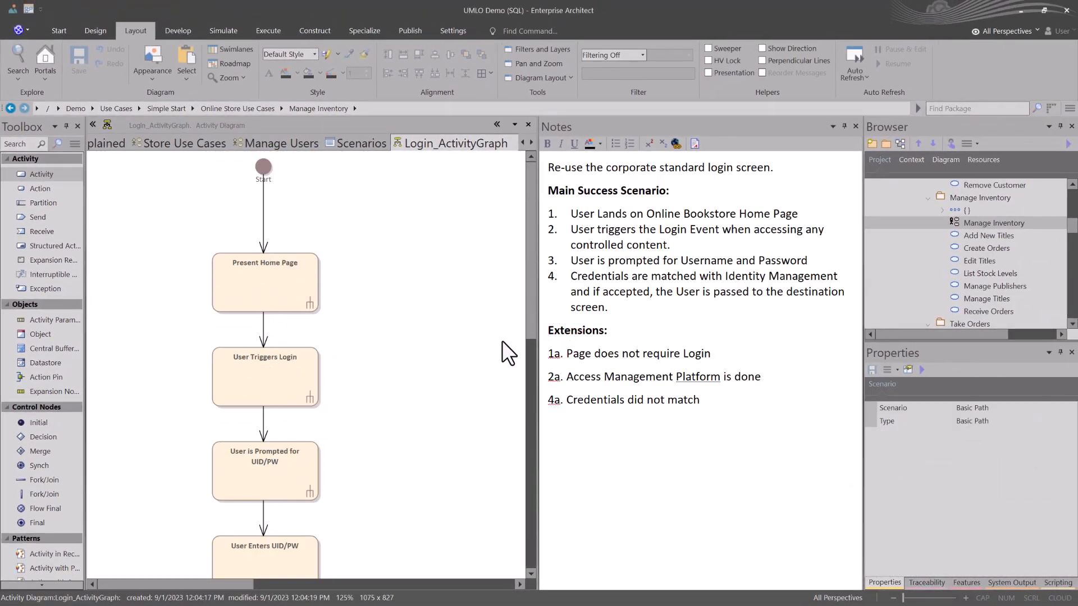
mouse_move(530, 324)
left_mouse_down()
mouse_move(536, 409)
mouse_move(534, 317)
left_mouse_up()
left_click_drag(534, 316, 523, 319)
- Close the generated activity diagram and the Login scenarios, and select the Login use case on the Manage Users diagram
left_click(511, 141)
left_click(510, 142)
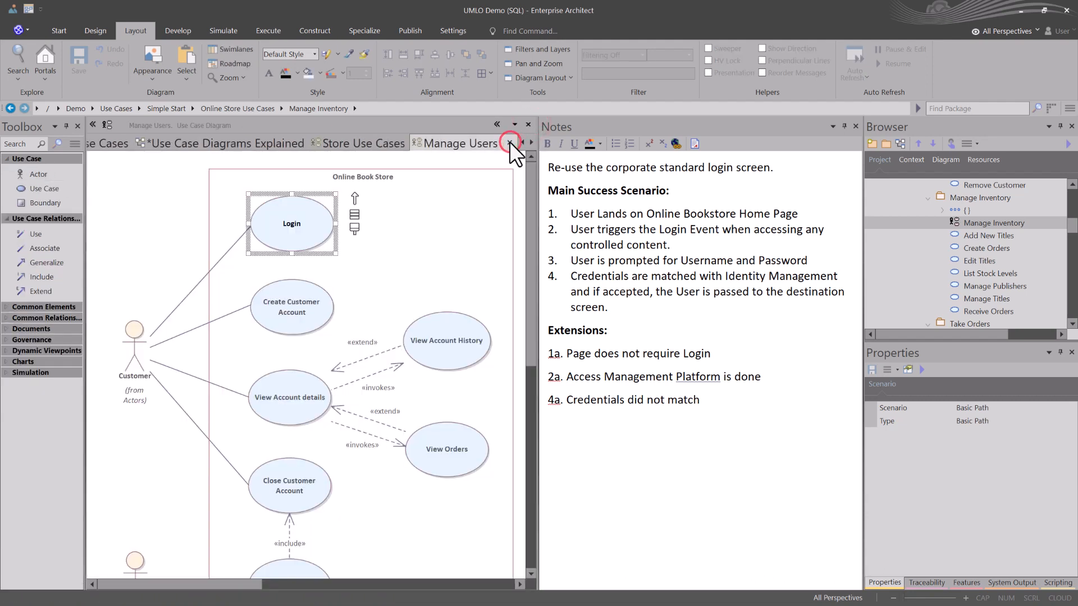
left_click(370, 244)
left_click(312, 232)
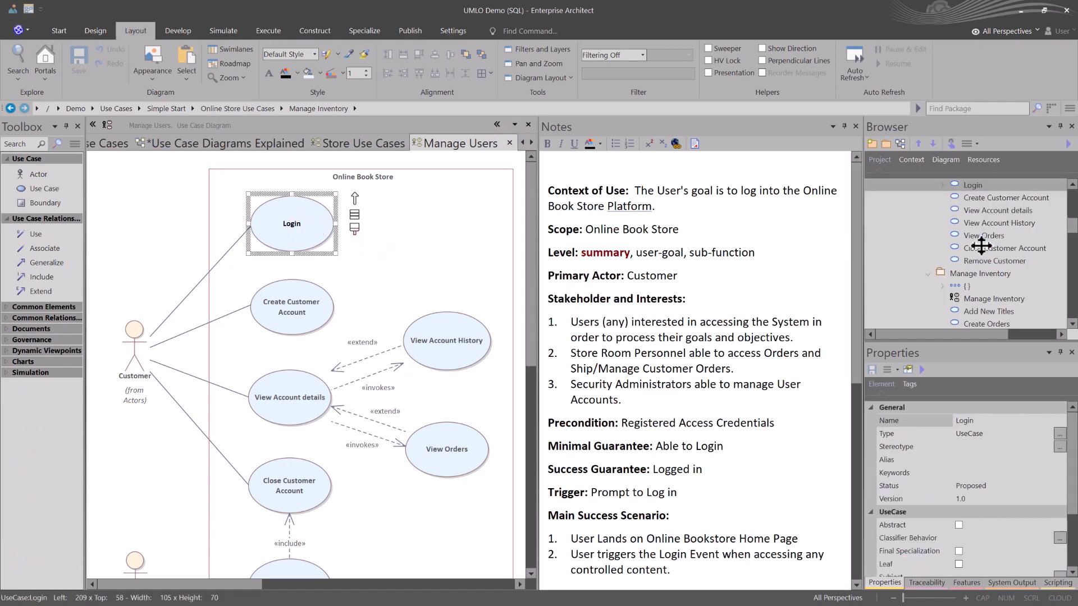
- Expand the Login use case and its Login_ActivityGraph activity in the project tree to inspect the generated elements
scroll(968, 254, "up", 2)
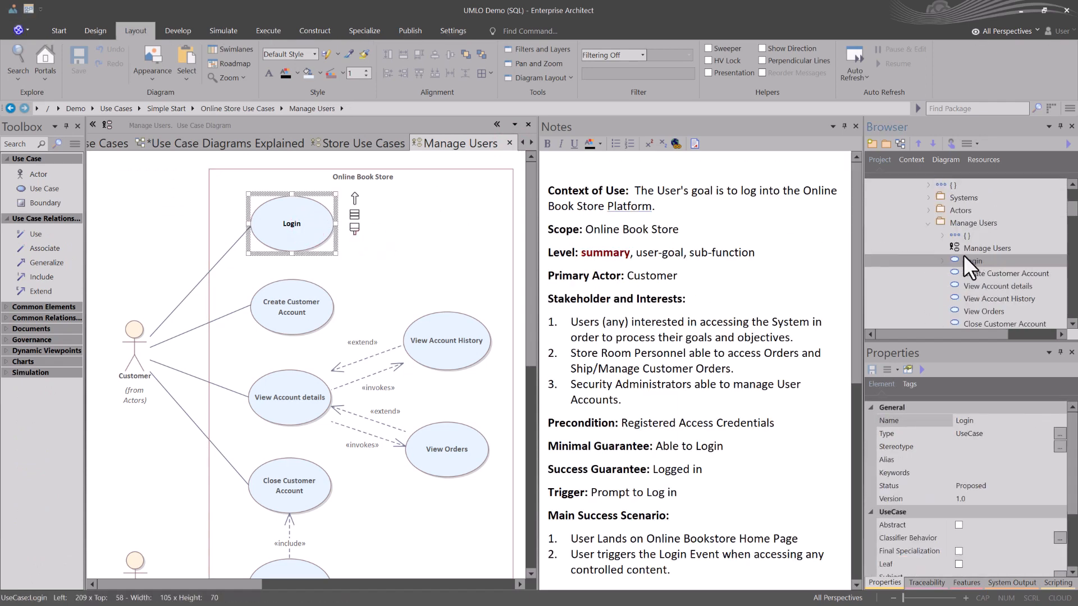
left_click(943, 257)
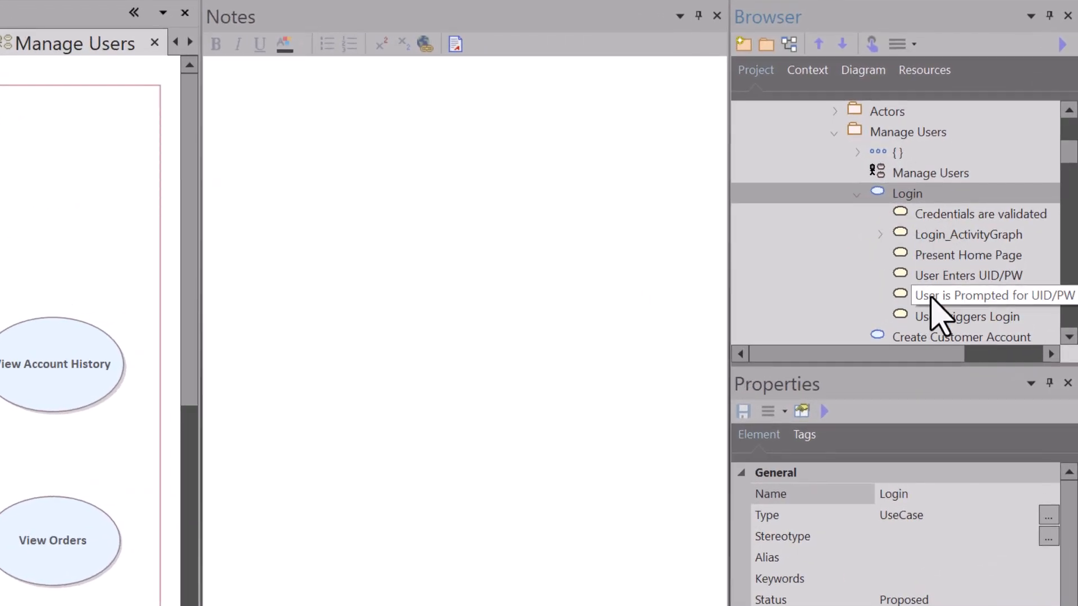
left_click(880, 234)
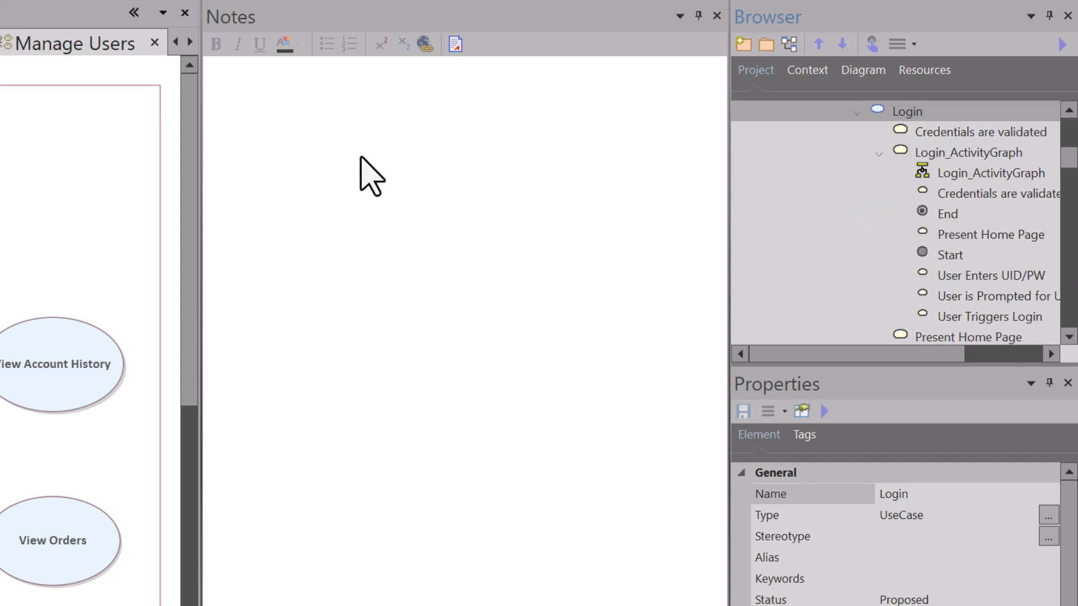
- Open the Login_ActivityGraph diagram from the project tree, inspect its Start and End nodes, and close the diagram
double_click(952, 174)
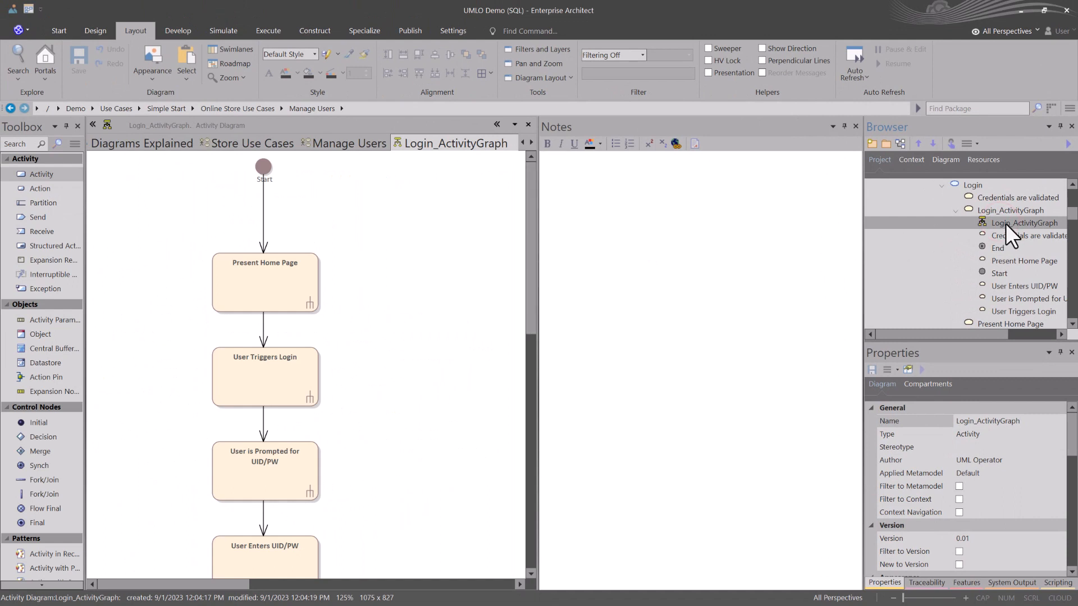
left_click(989, 274)
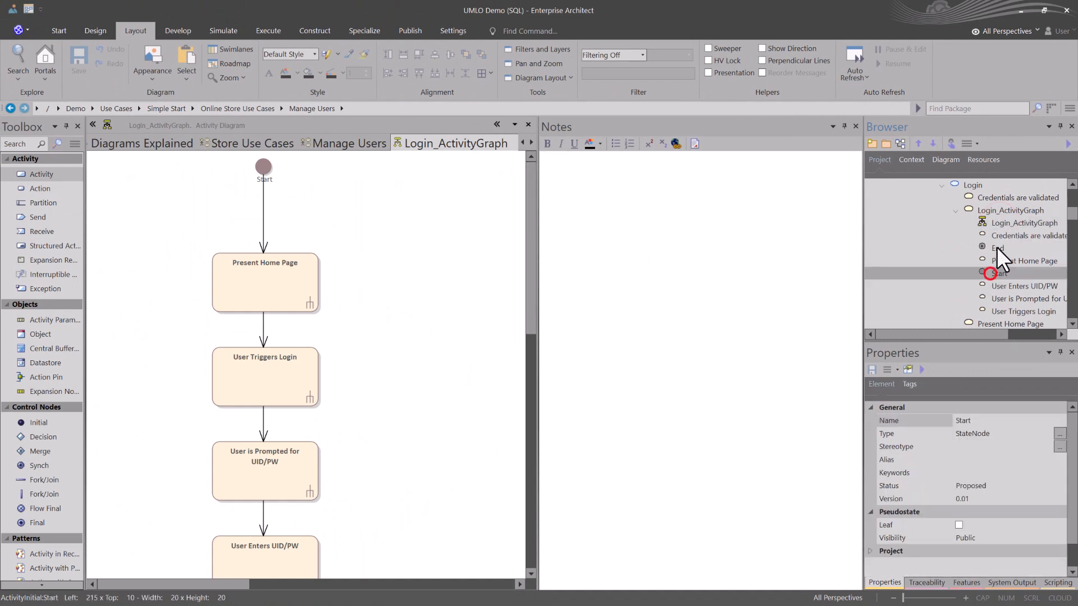
left_click(996, 247)
scroll(348, 331, "up", 8)
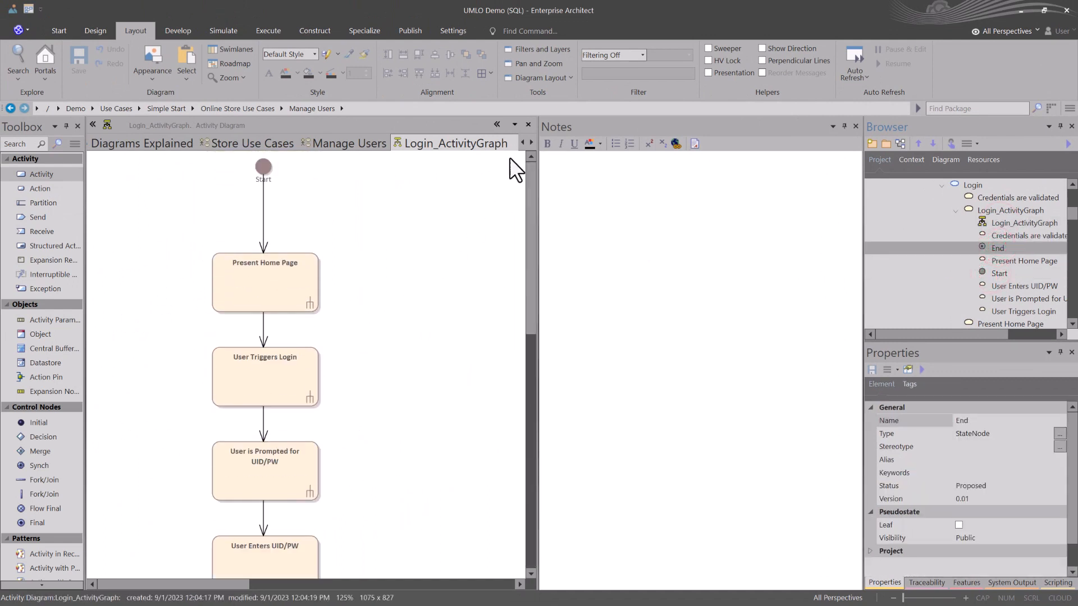
left_click(528, 124)
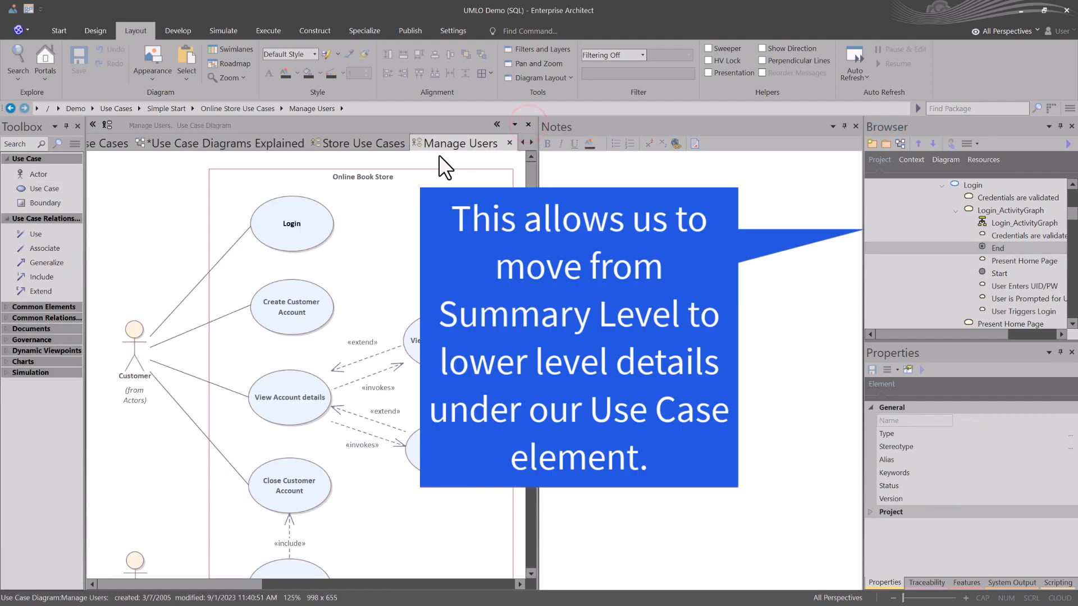
- Generate an Internal TestCase from the Login use case's scenarios and select its Basic Path test to show the details
double_click(304, 215)
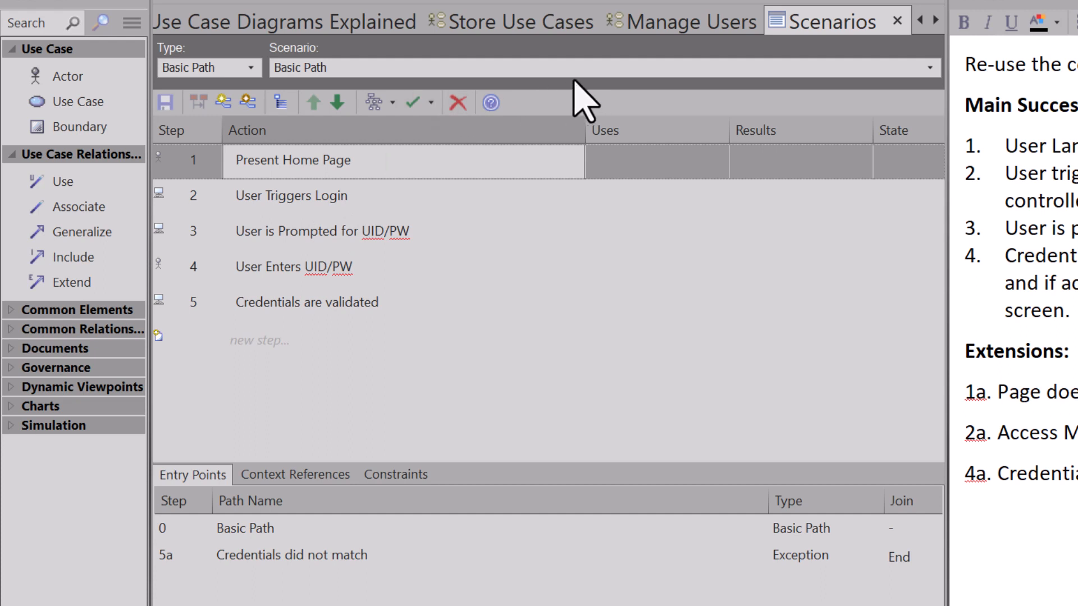
left_click(431, 103)
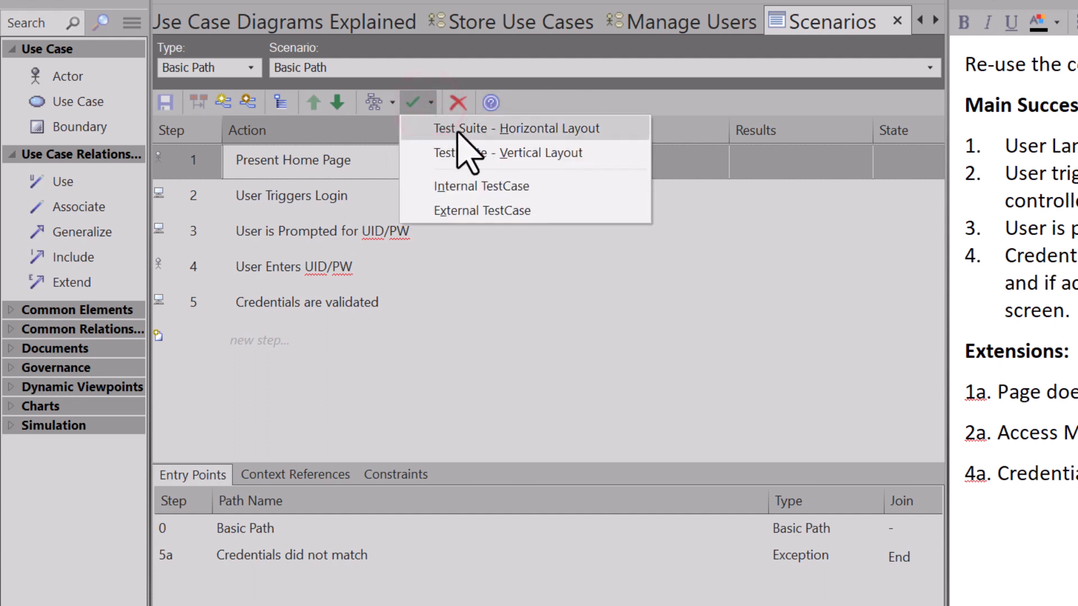
left_click(487, 186)
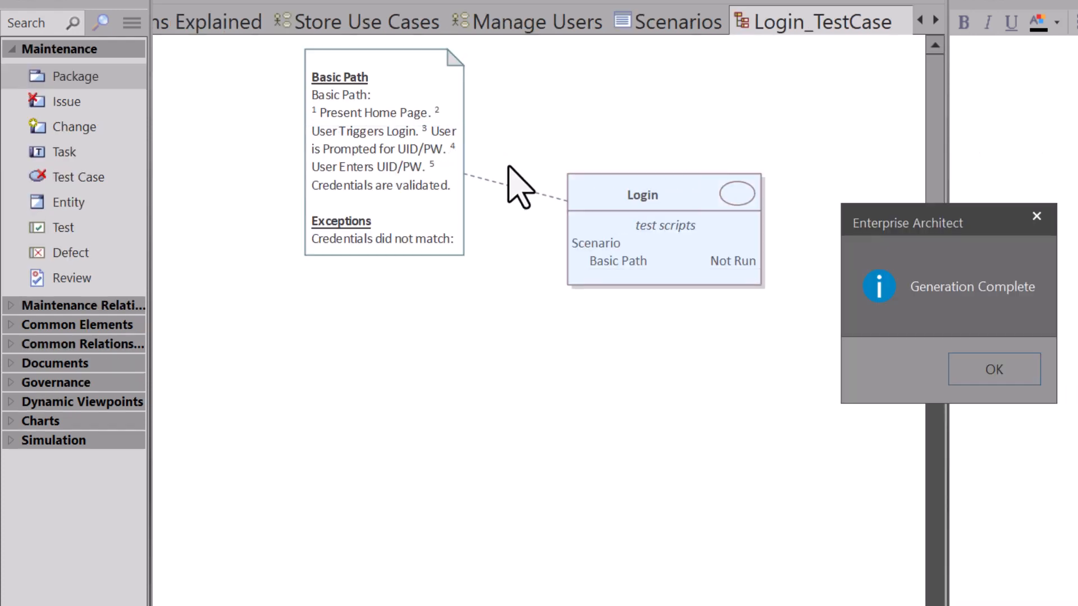
left_click(1002, 375)
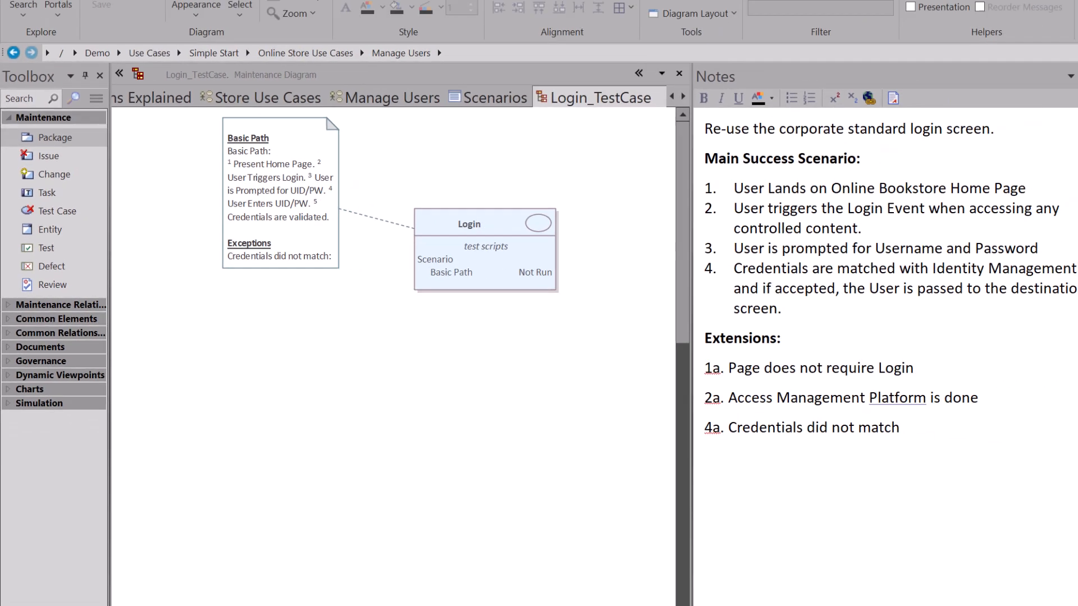
left_click(896, 412)
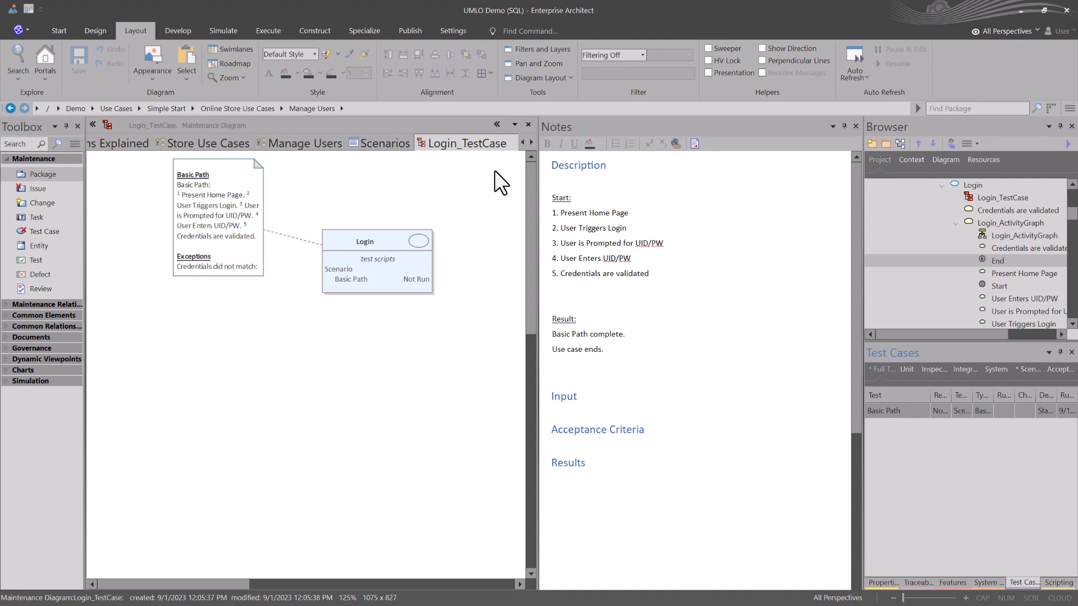
- Close the Login_TestCase diagram and the Login scenarios to return to the Manage Users diagram
left_click(527, 124)
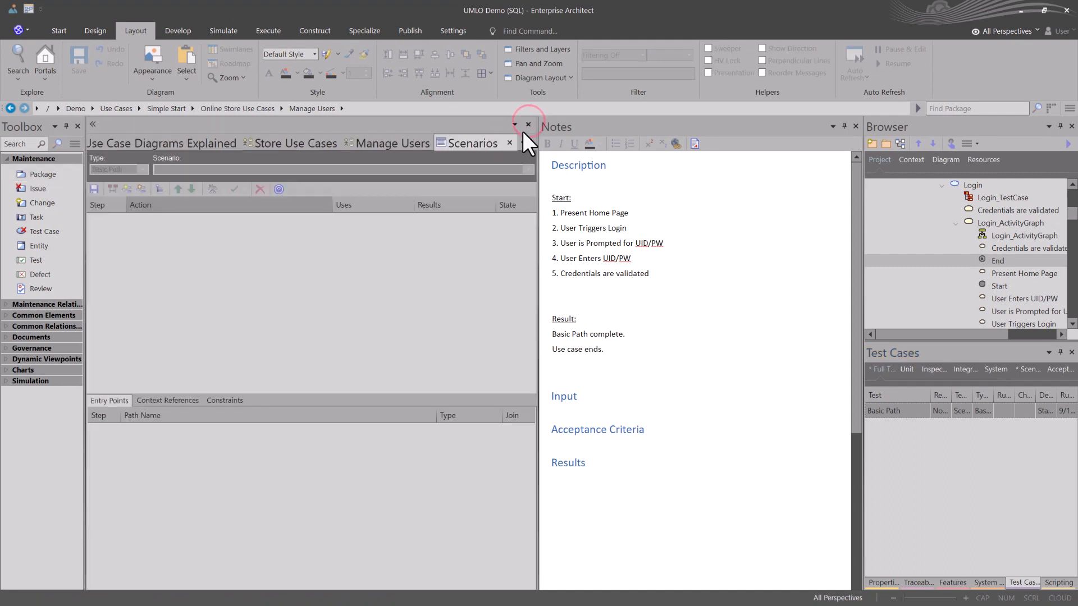
left_click(514, 142)
left_click(507, 143)
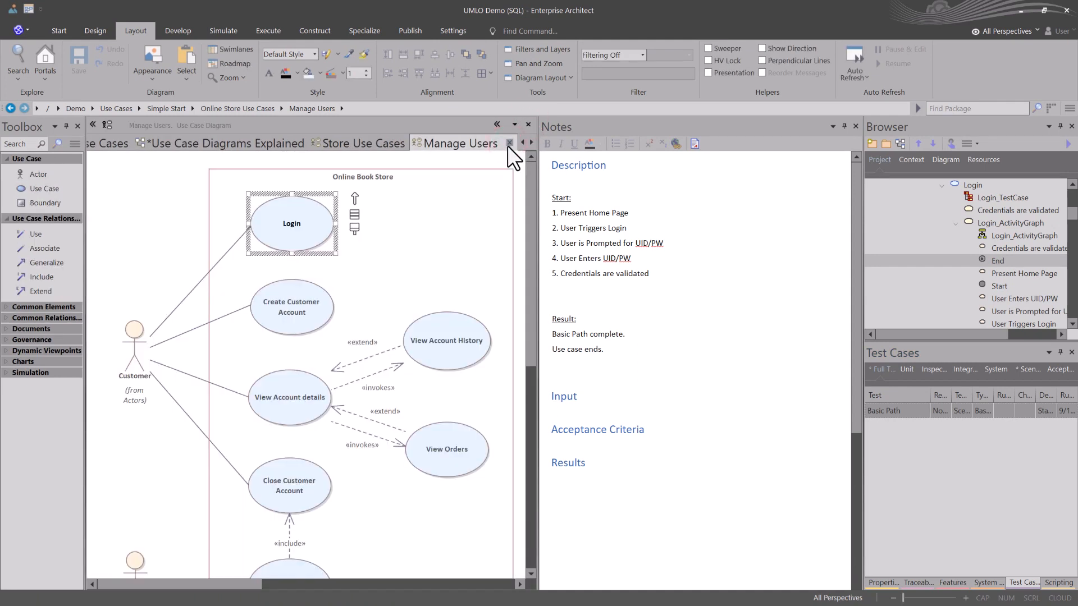
- Select the Login use case and review its notes, from the context of use through the main success scenario and extensions
left_click(298, 236)
scroll(617, 382, "down", 1)
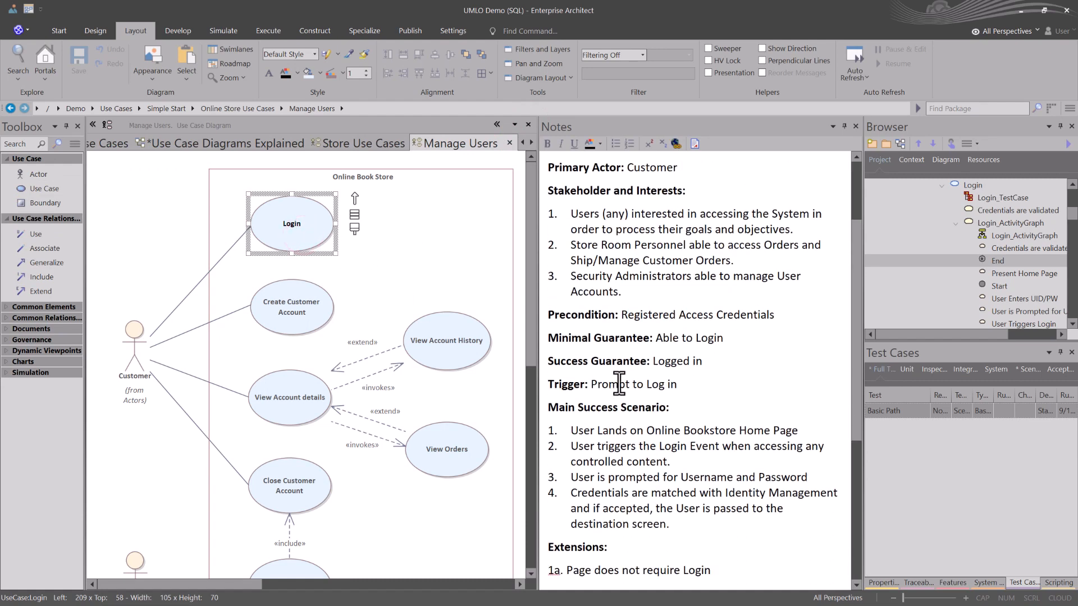
scroll(617, 381, "down", 1)
left_click(595, 359)
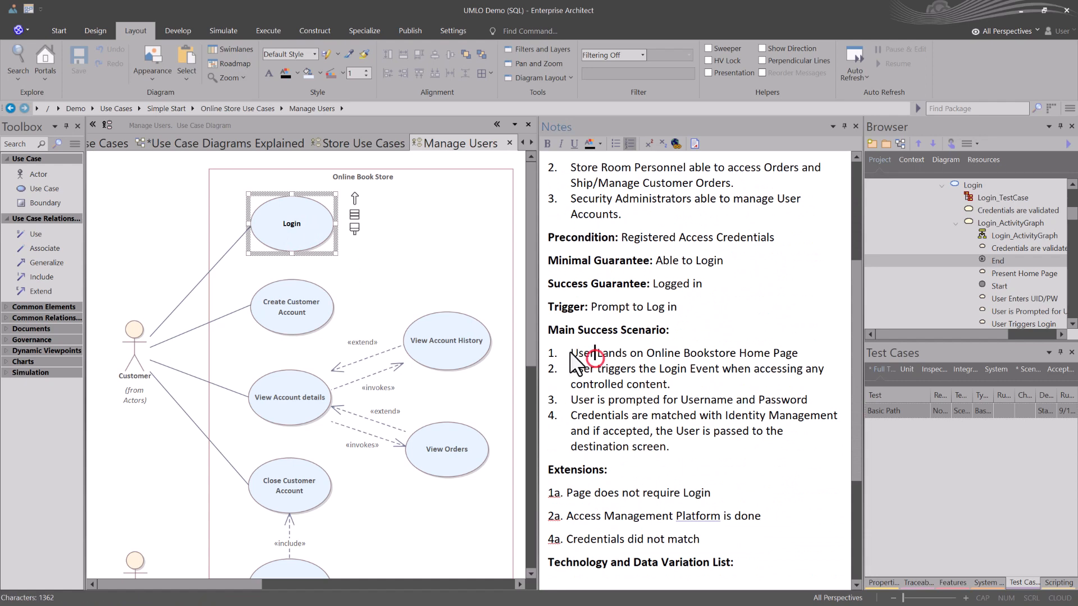
scroll(583, 357, "up", 1)
scroll(583, 354, "up", 2)
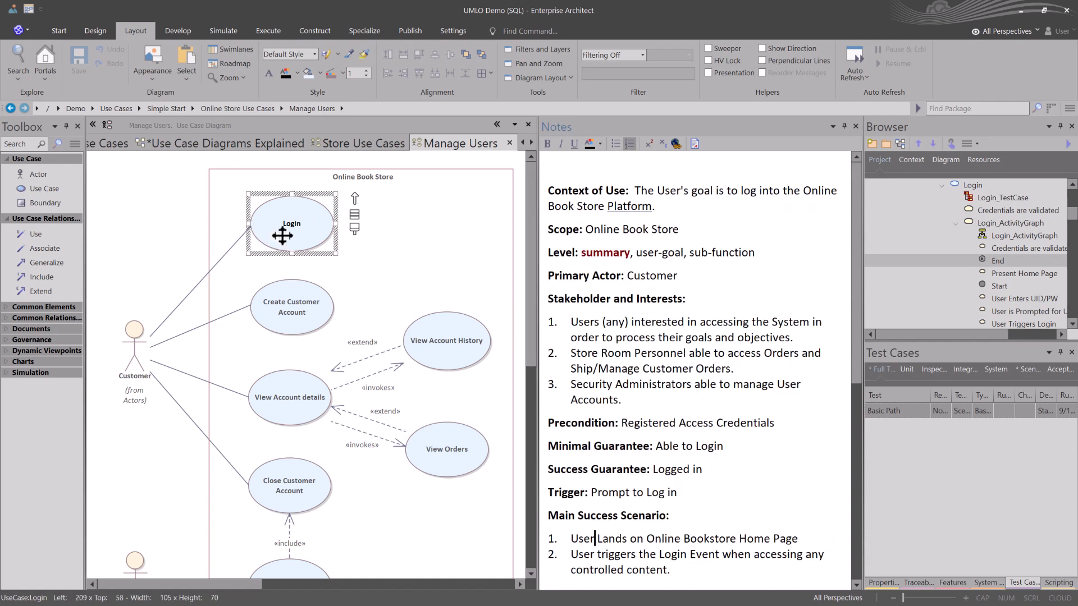